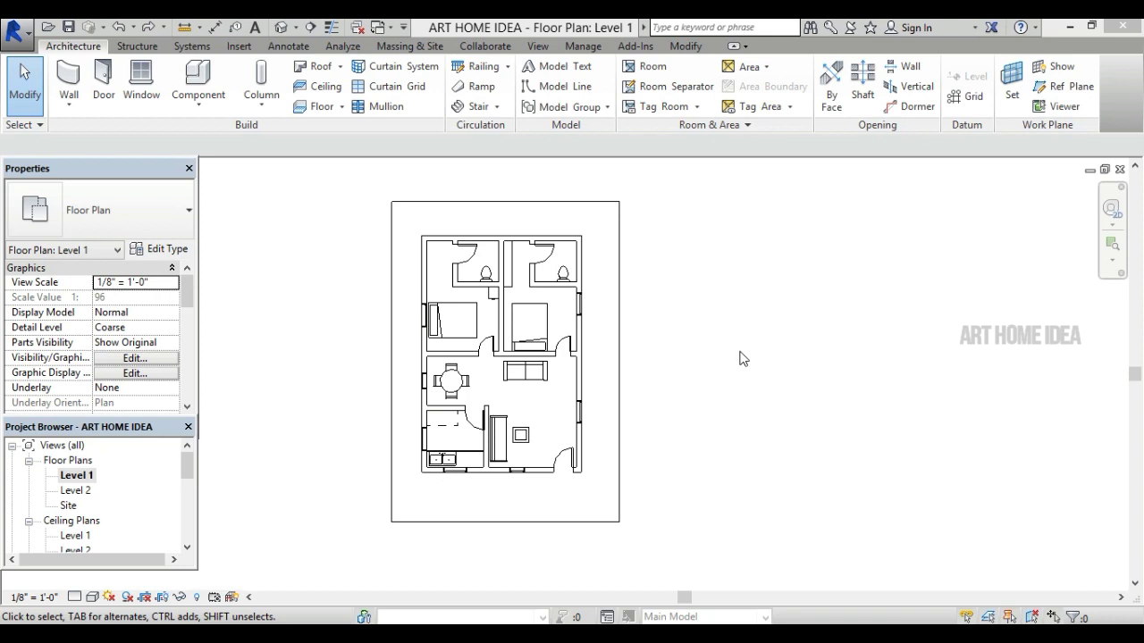
Step: Show the house in the default 3D view, oriented to Top/Front with the ViewCube
scroll(375, 396, down, 3)
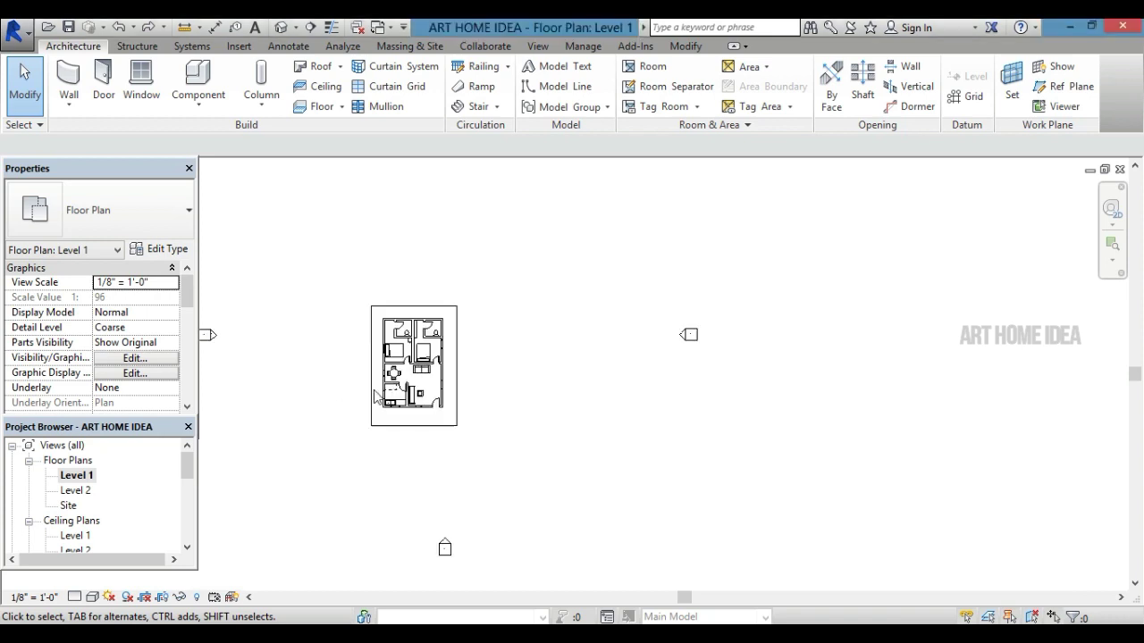
scroll(376, 396, up, 3)
click(295, 28)
click(304, 43)
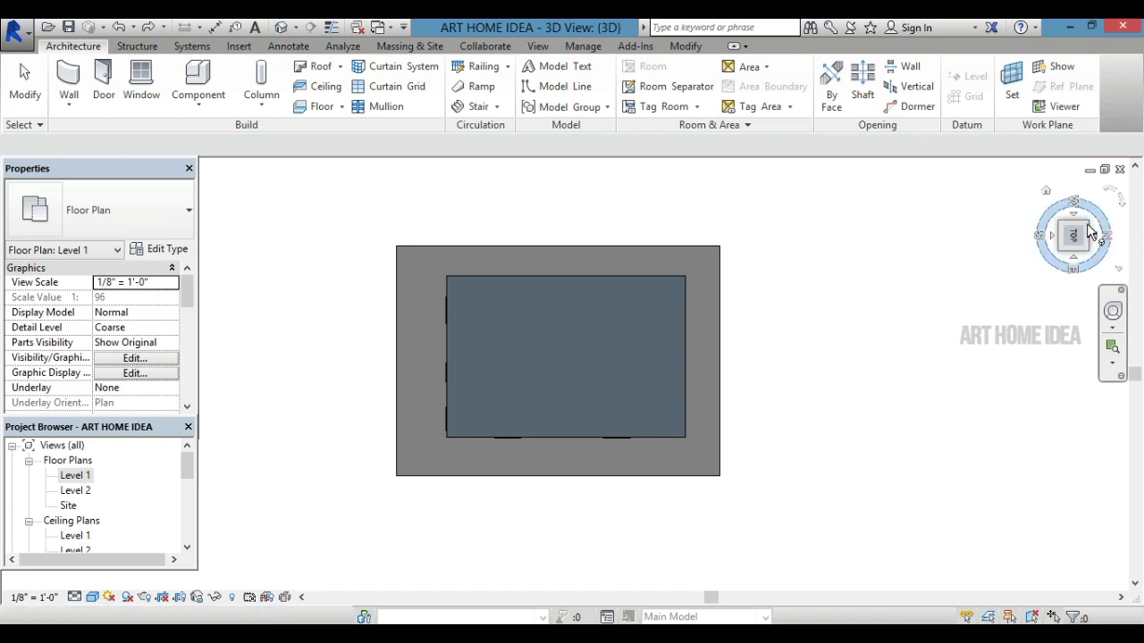
click(1062, 236)
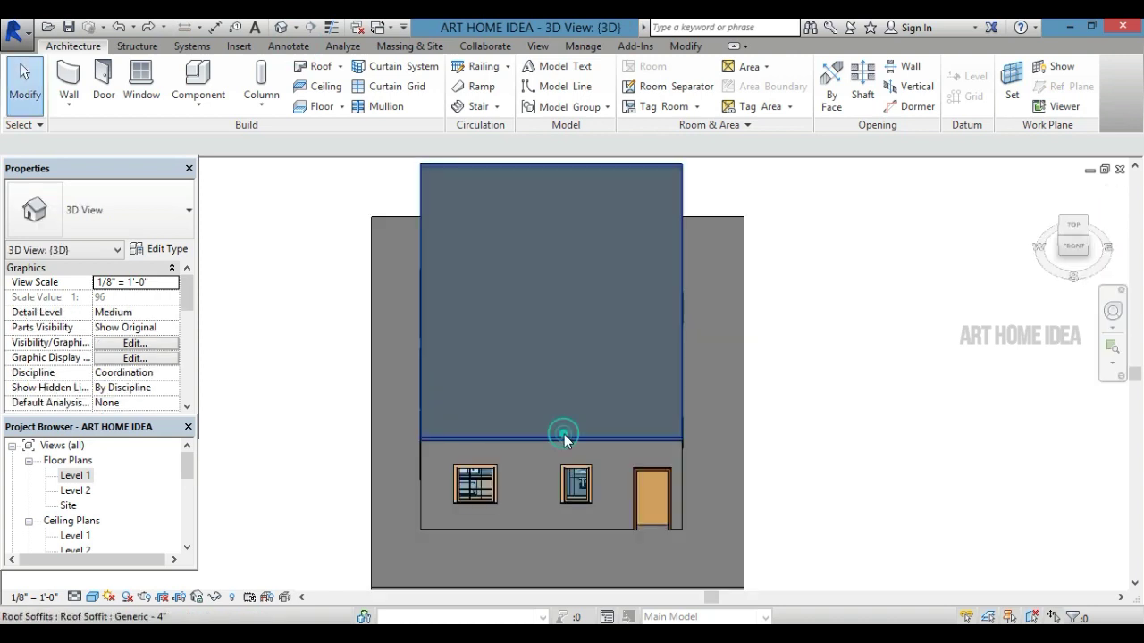
Step: Temporarily hide the Level 2 roof soffit and zoom in on the exposed interior
click(564, 435)
click(214, 604)
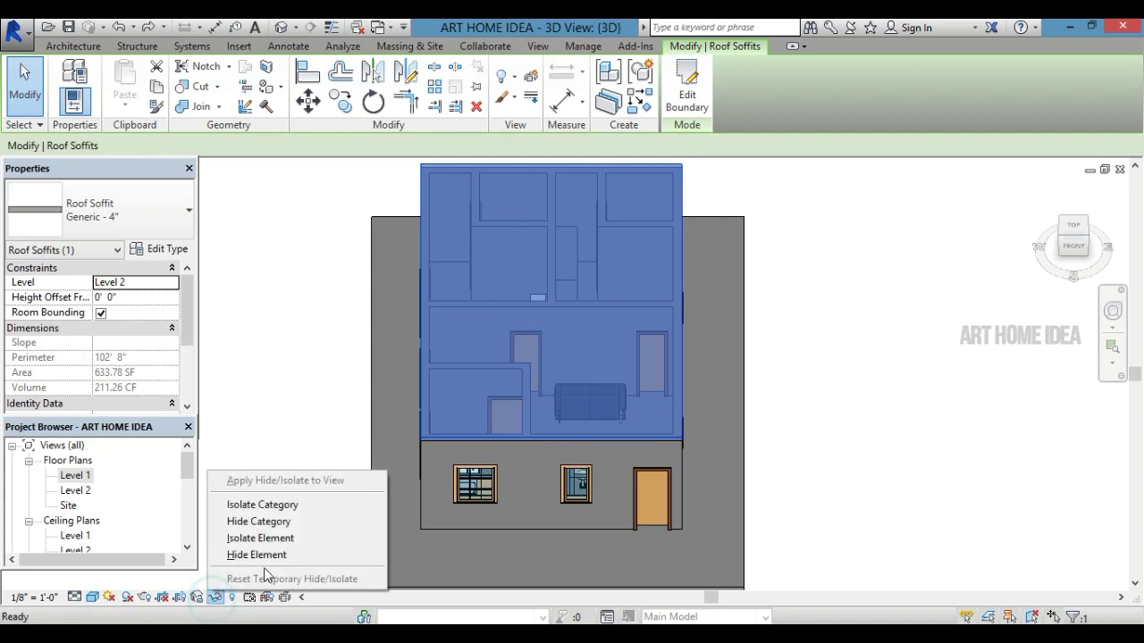
click(268, 551)
scroll(599, 327, up, 2)
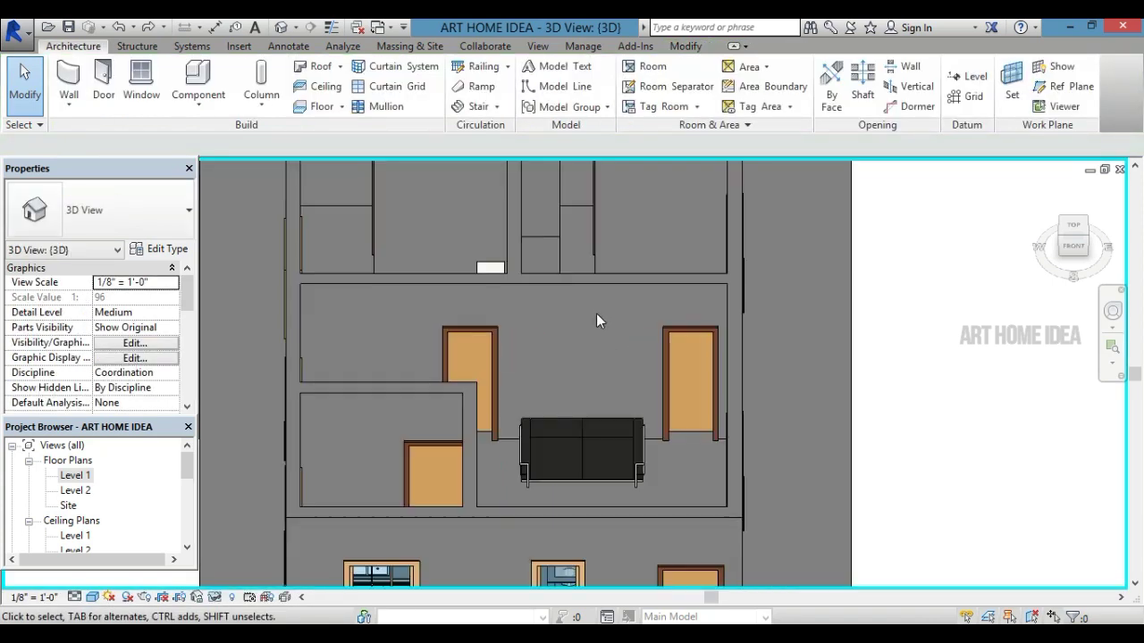
scroll(596, 313, up, 2)
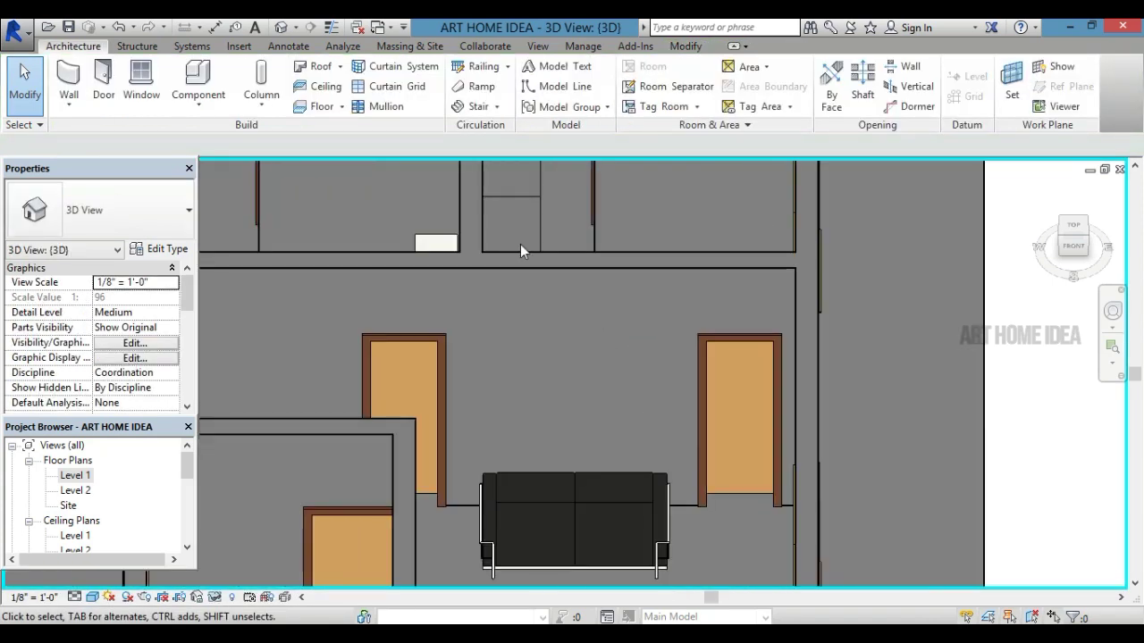
click(241, 46)
Step: Create decal type NEW 1 using image.JPG as its source
click(206, 107)
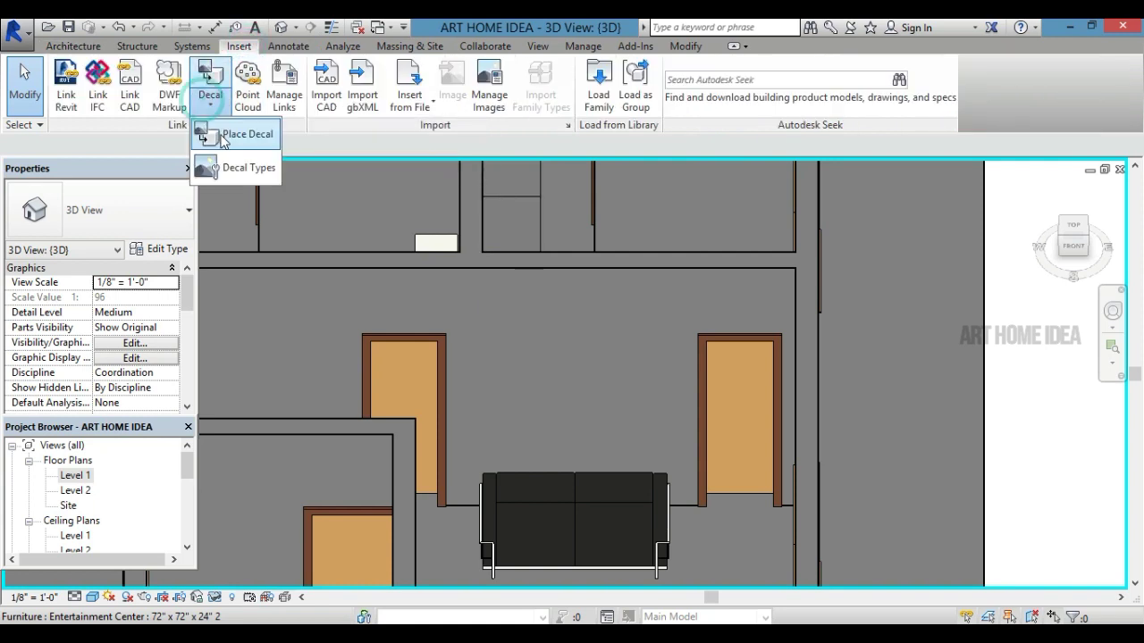
click(227, 167)
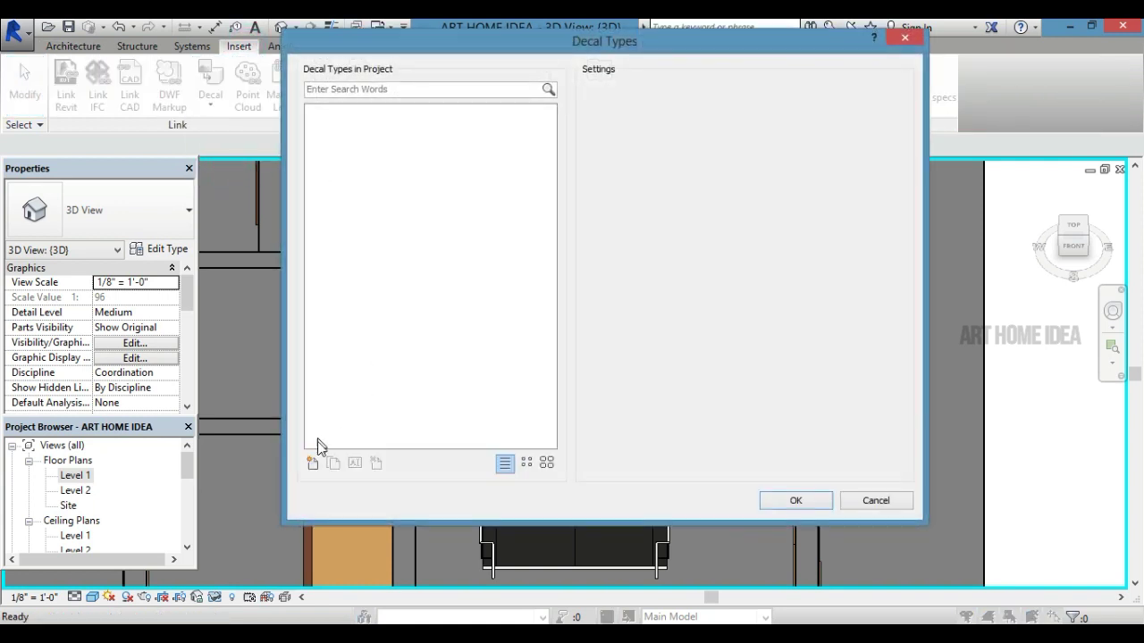
click(313, 461)
text(NEW 1)
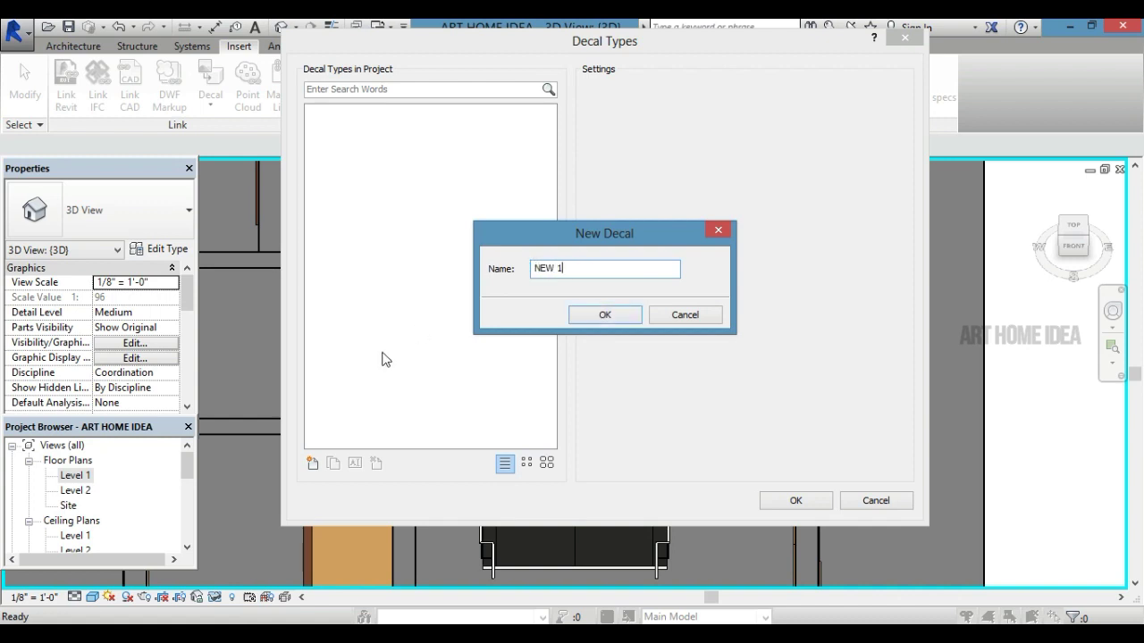
click(579, 316)
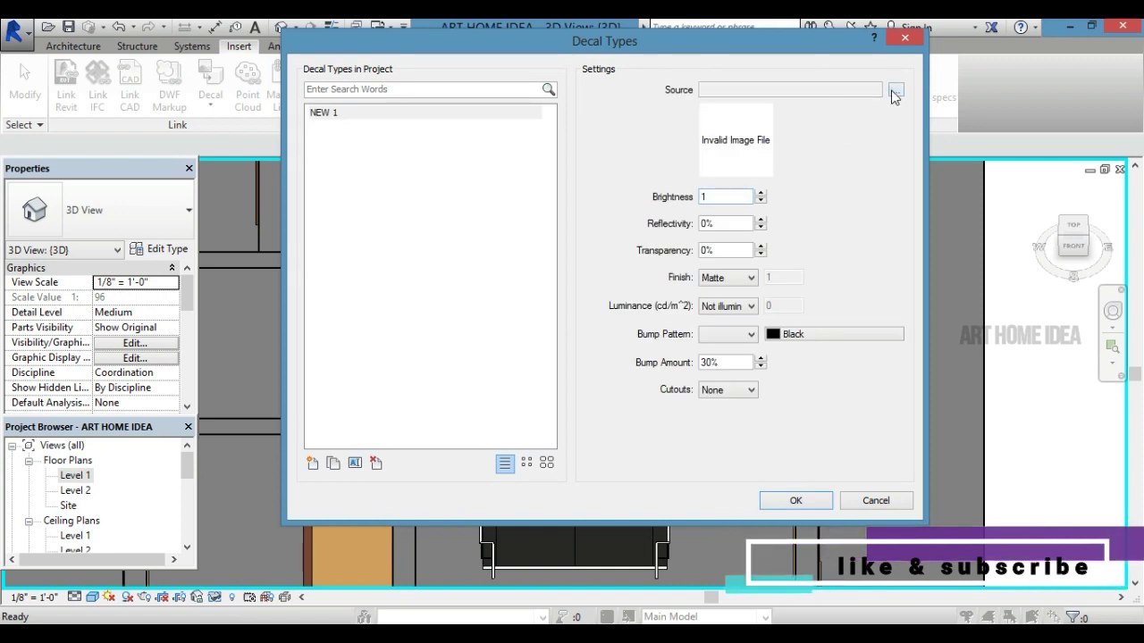
click(891, 89)
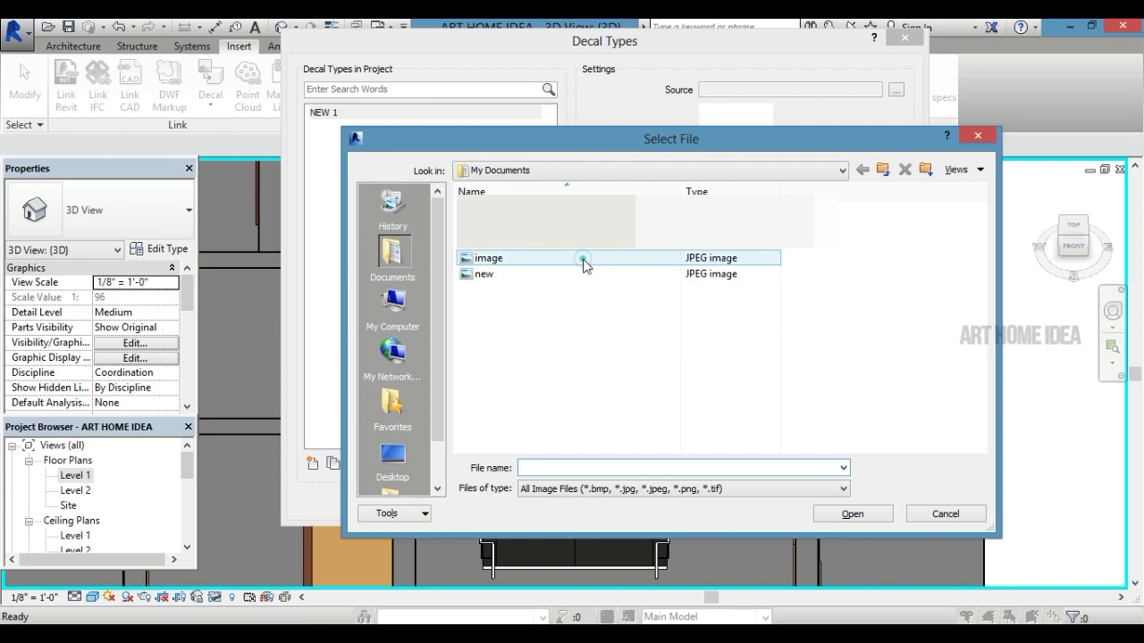
click(583, 261)
click(828, 515)
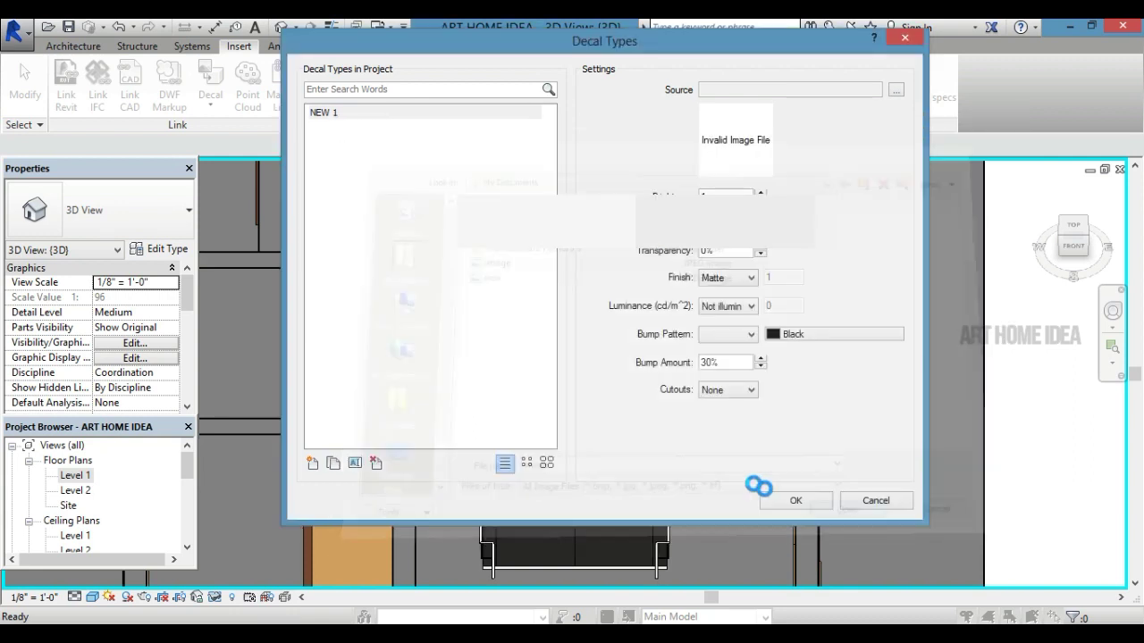
click(796, 500)
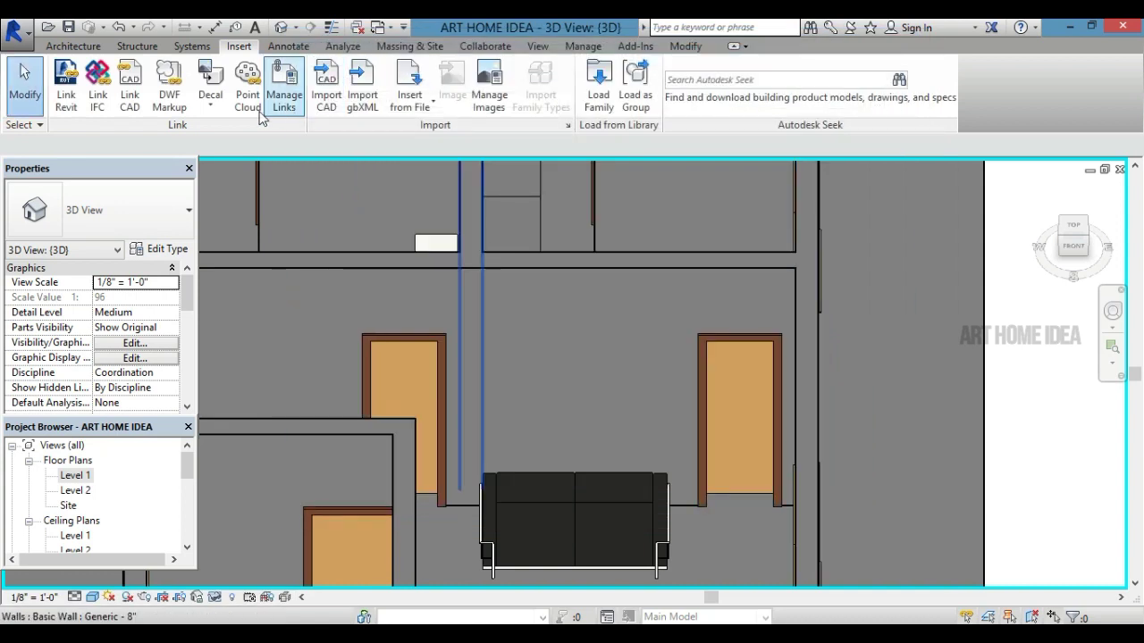
Step: Place a NEW 1 decal on the wall between the two doors
click(210, 102)
click(230, 146)
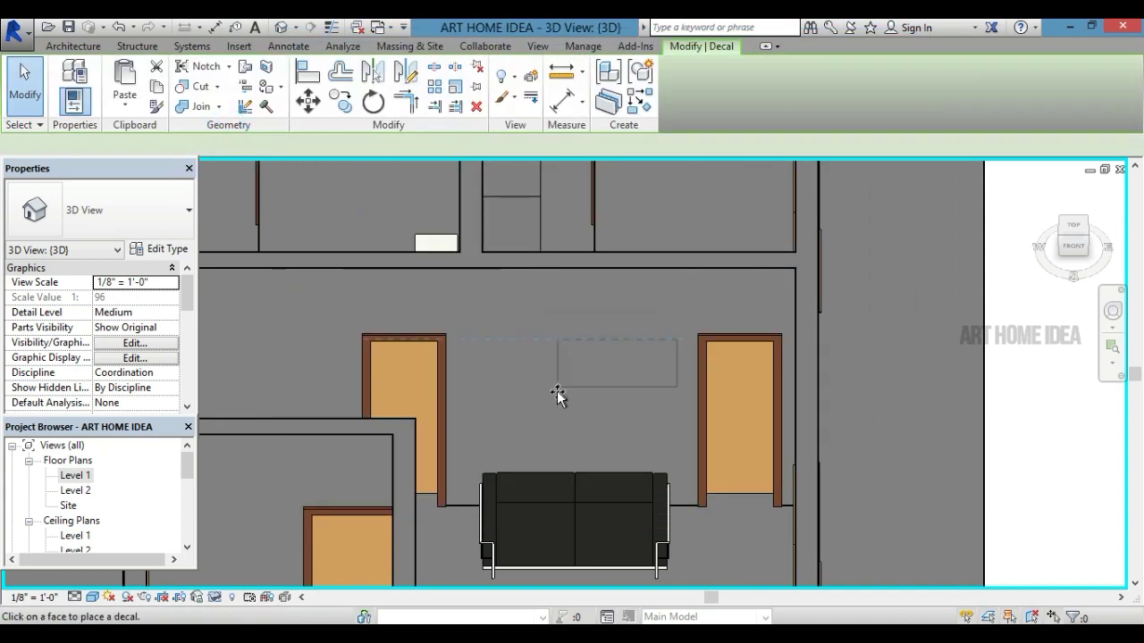
click(533, 383)
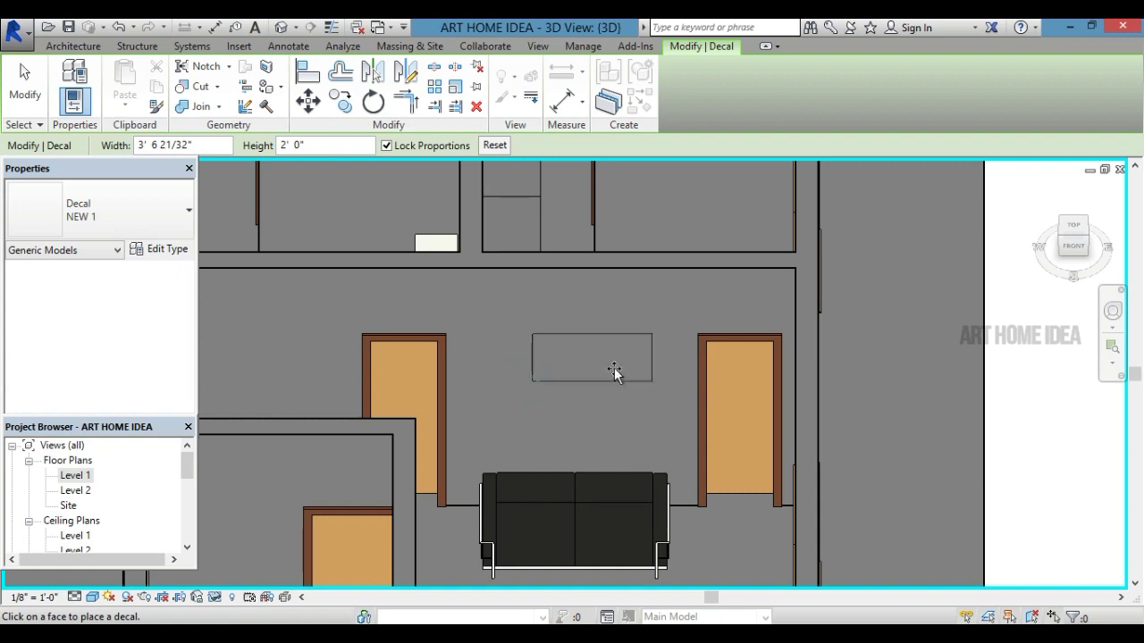
key(Escape)
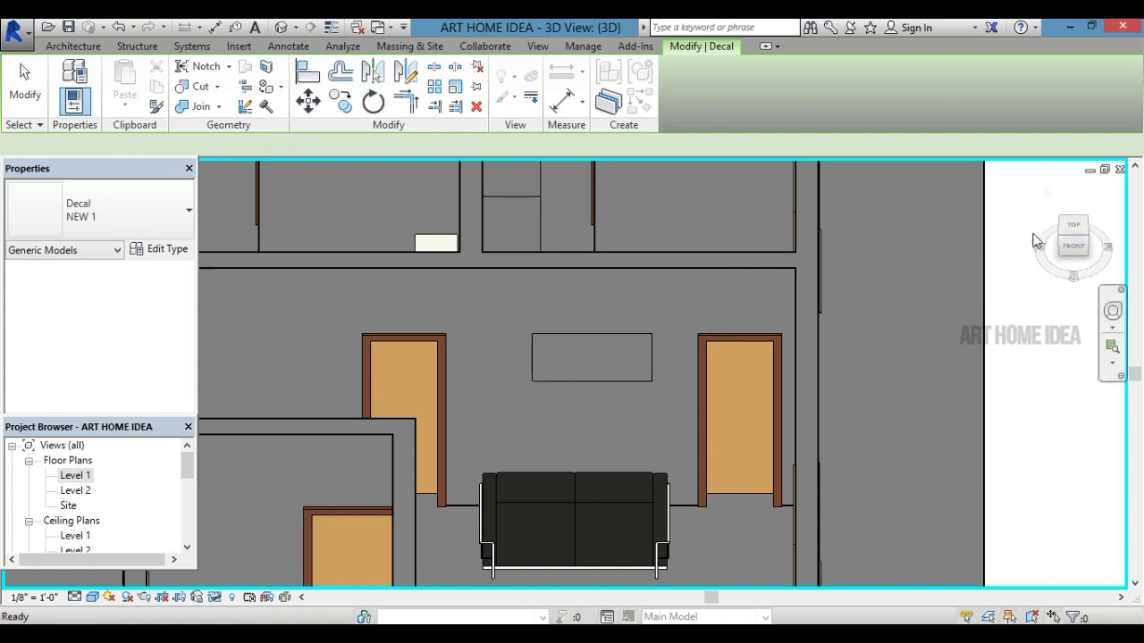
click(1061, 237)
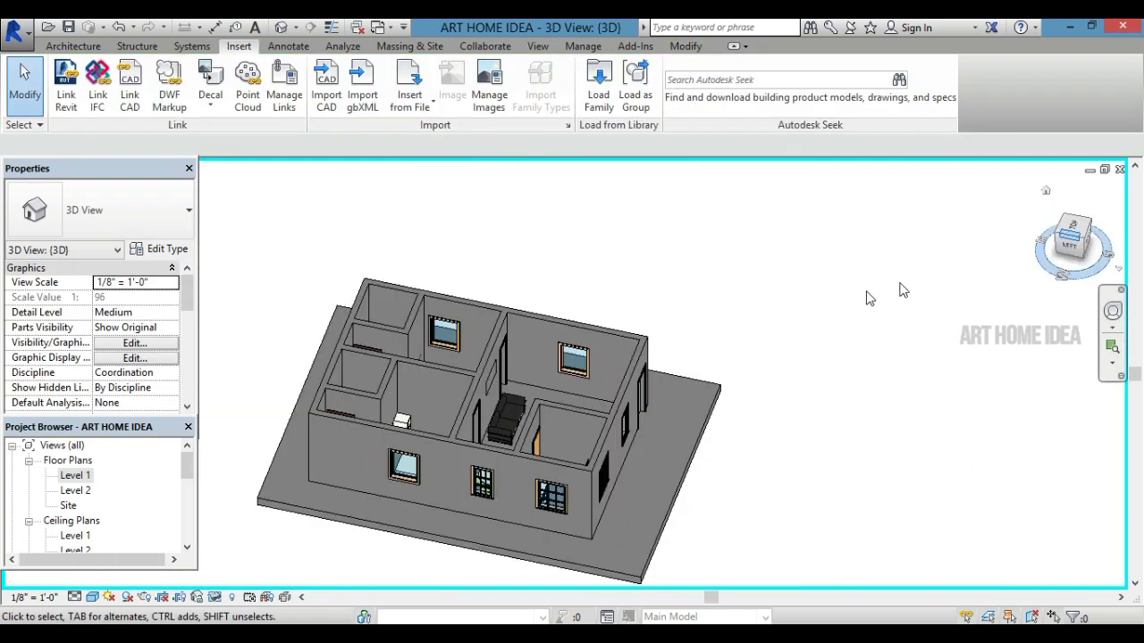
Step: Zoom in on the wall with the awning window, briefly selecting the window
scroll(625, 312, up, 2)
scroll(603, 300, up, 2)
scroll(608, 250, up, 4)
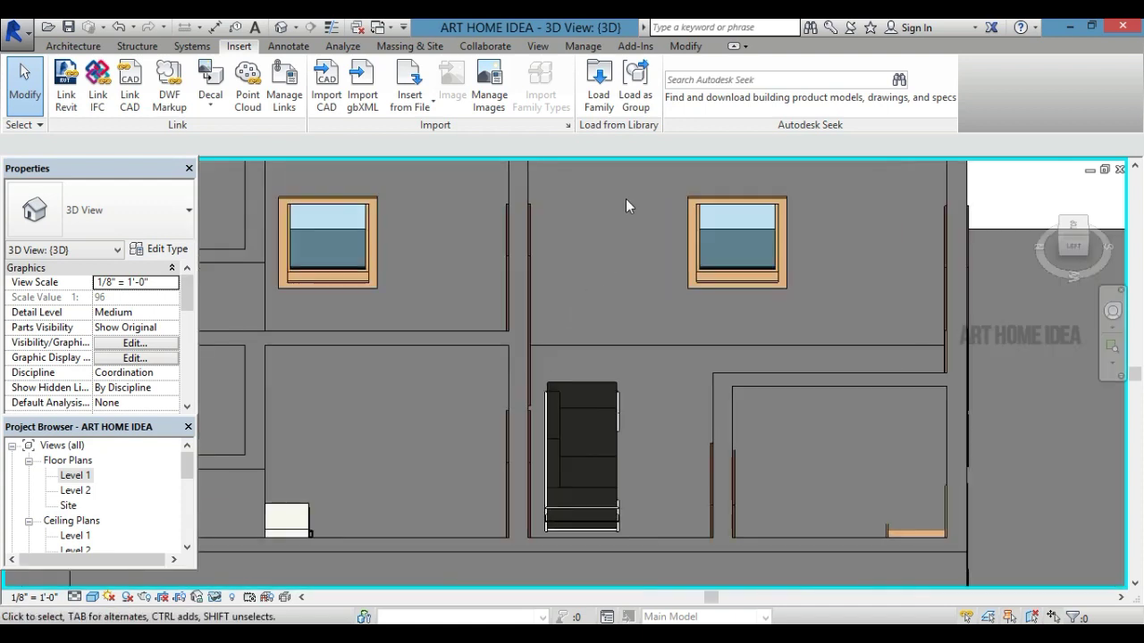
scroll(625, 268, down, 4)
scroll(627, 209, up, 3)
scroll(707, 281, up, 2)
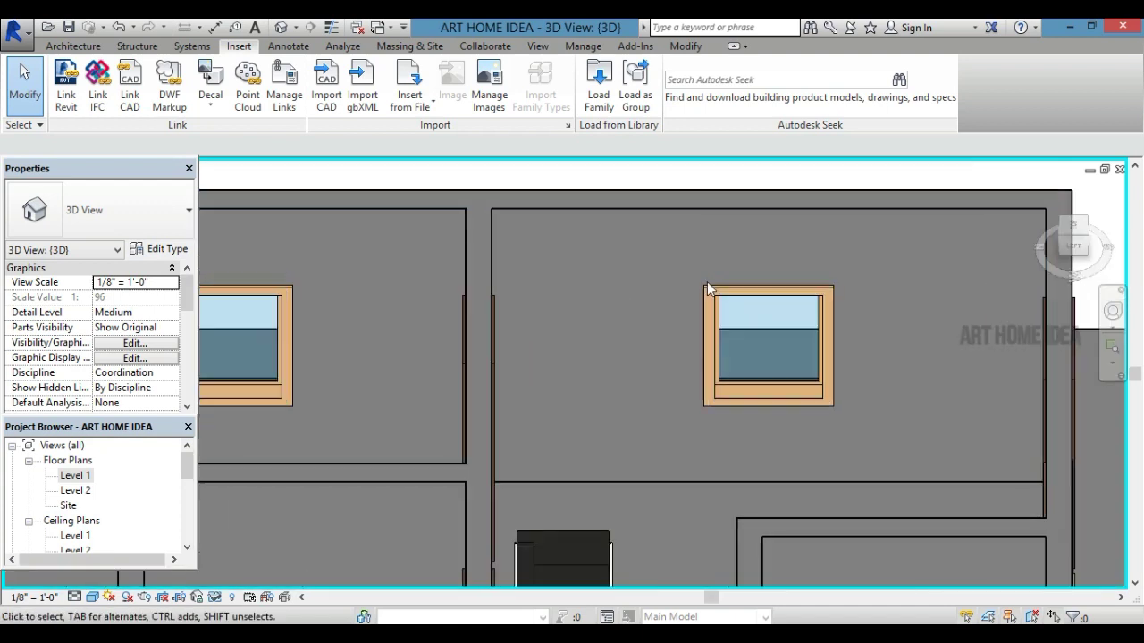
click(729, 300)
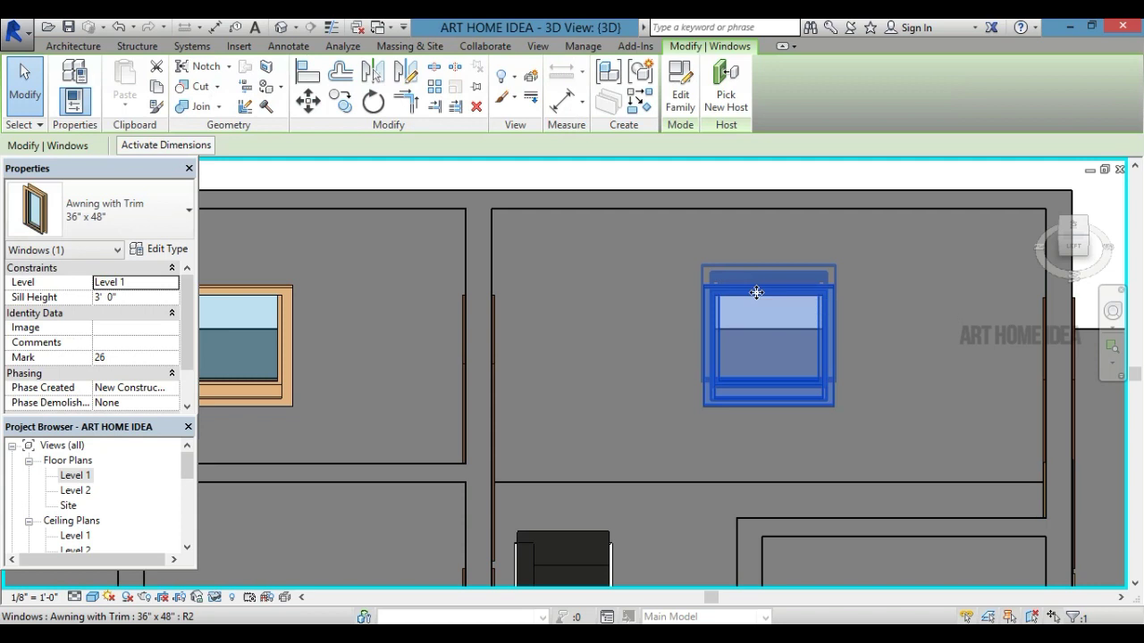
click(653, 306)
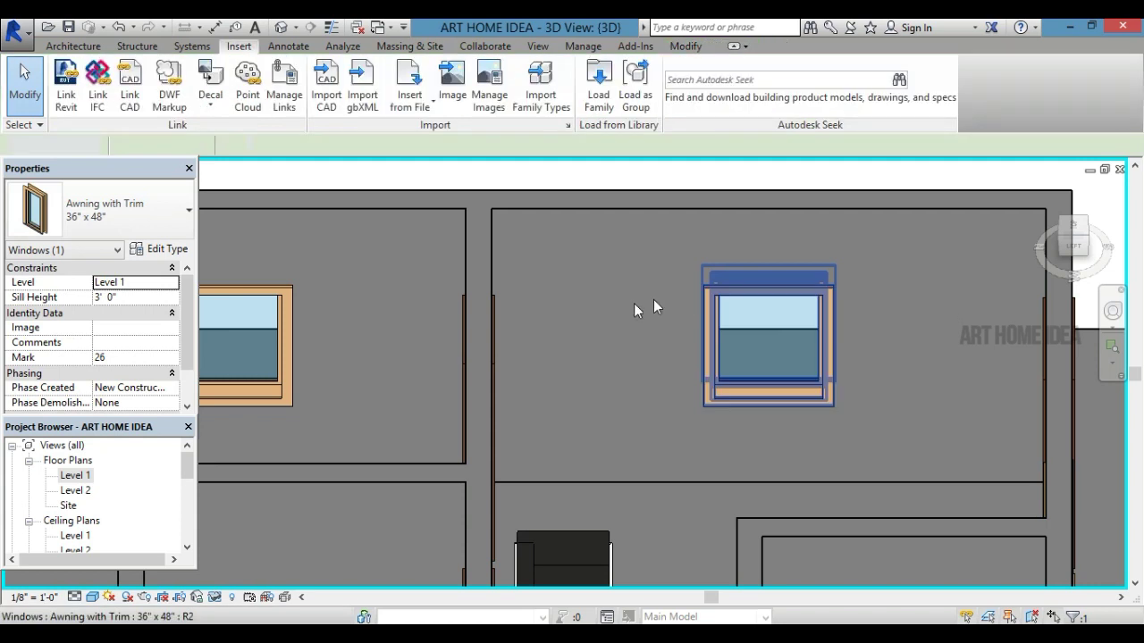
Step: Create decal type NEW 2 using the night-sky photo new.jpg as its source
click(210, 105)
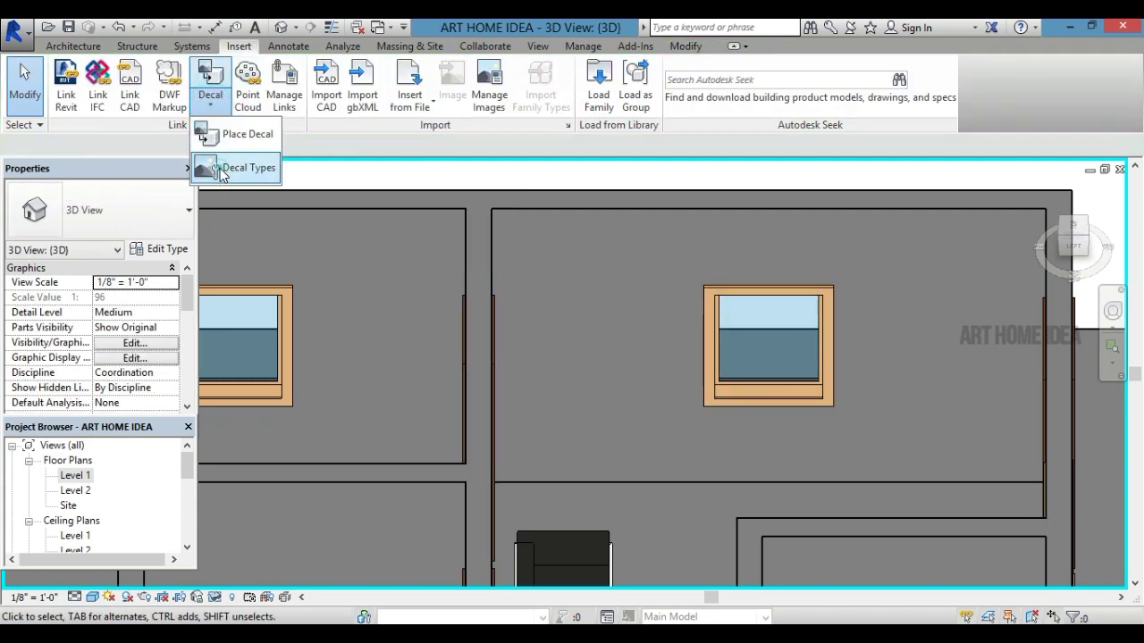
click(225, 168)
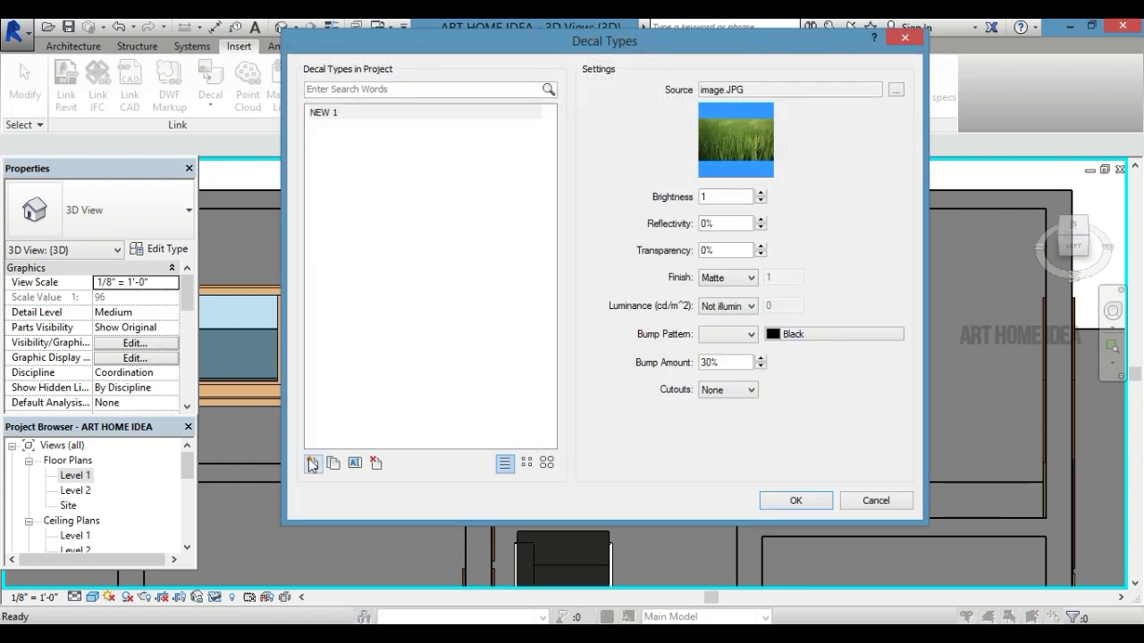
click(312, 463)
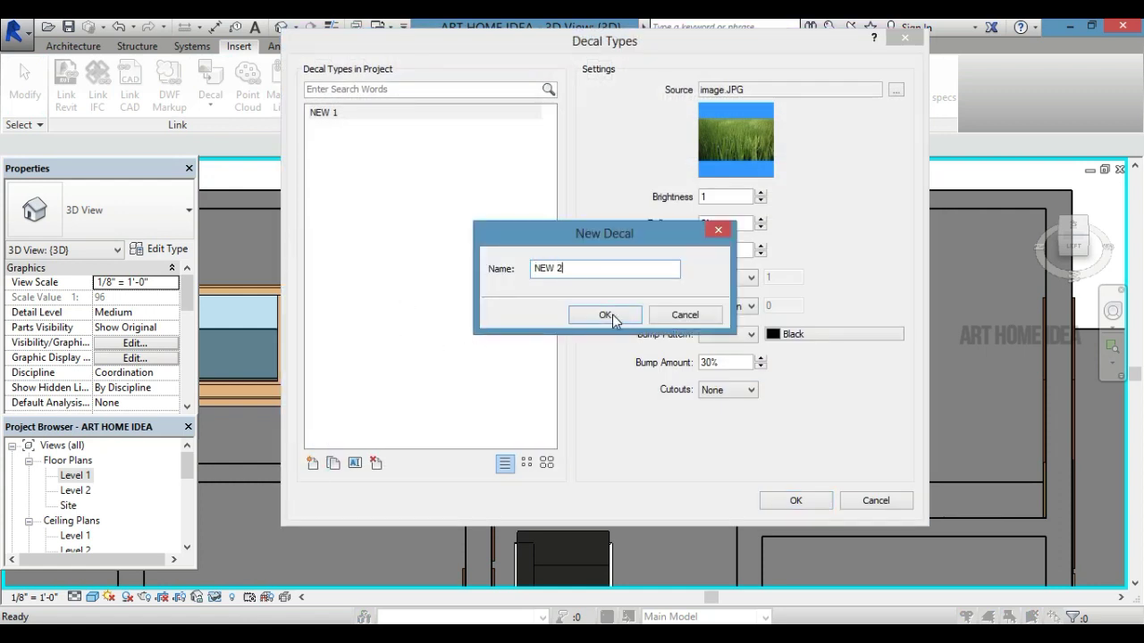
click(605, 314)
click(896, 90)
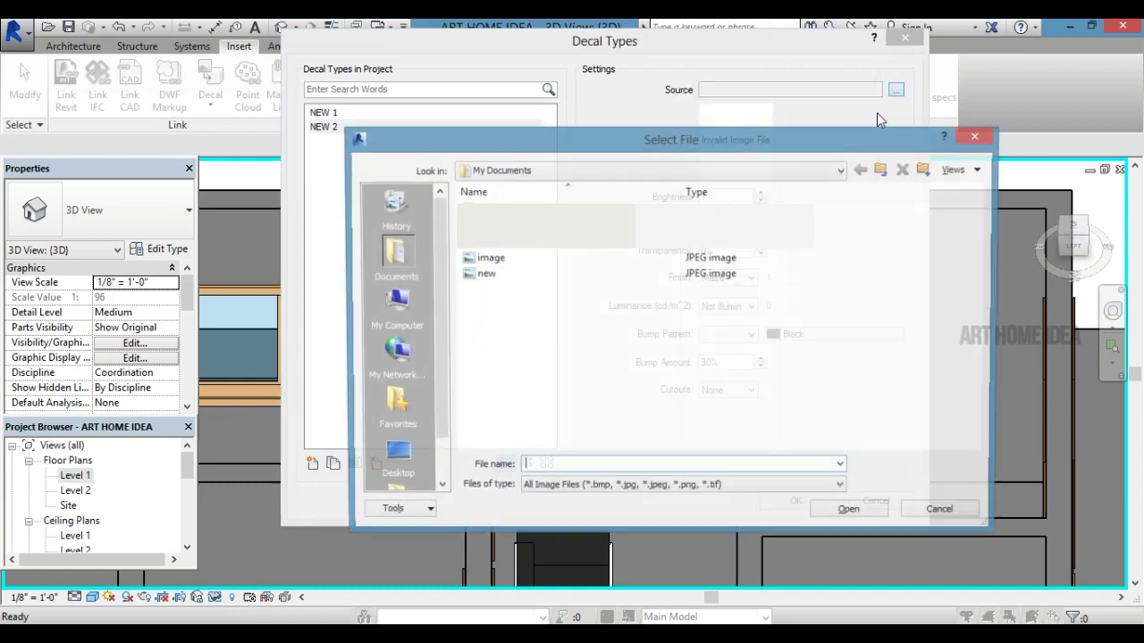
click(612, 269)
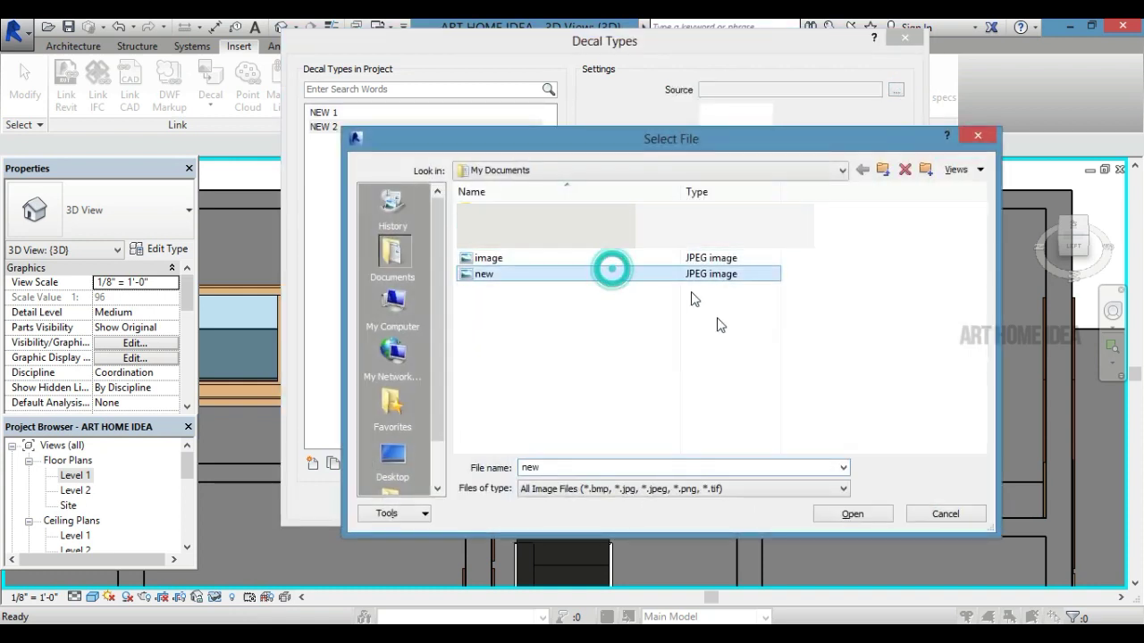
click(853, 516)
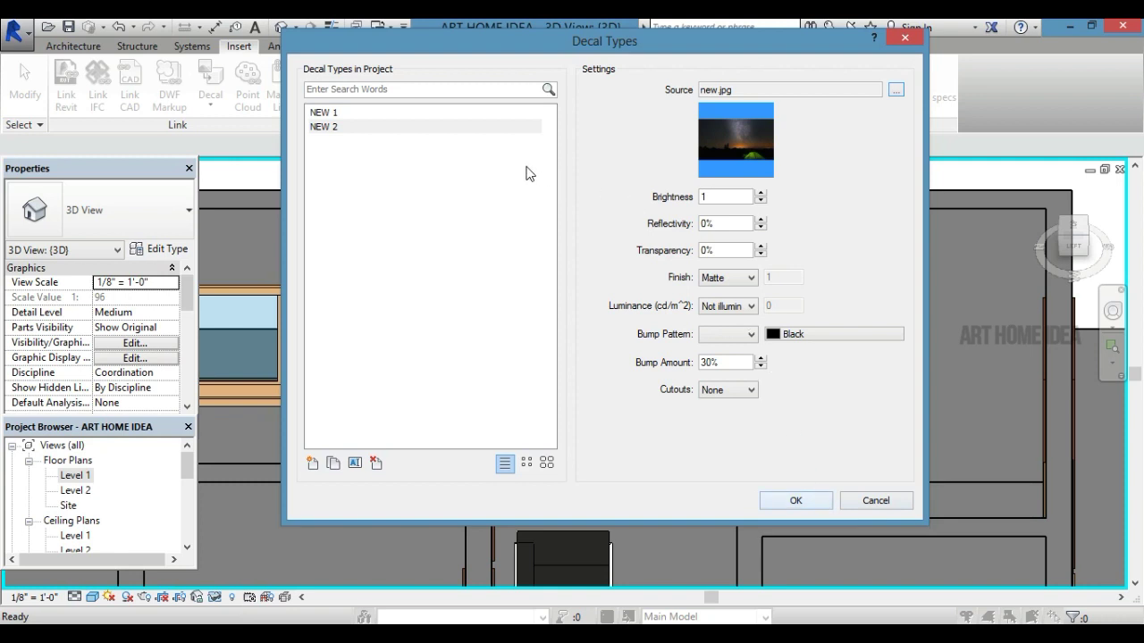
click(790, 505)
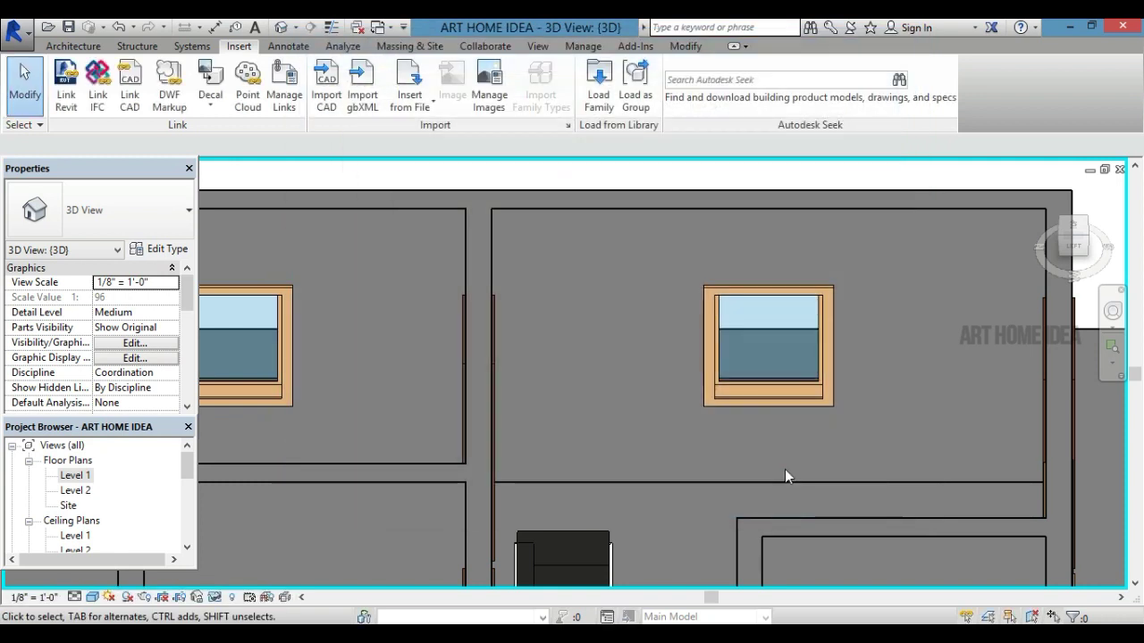
Step: Place a NEW 2 decal on the wall left of the window
click(214, 106)
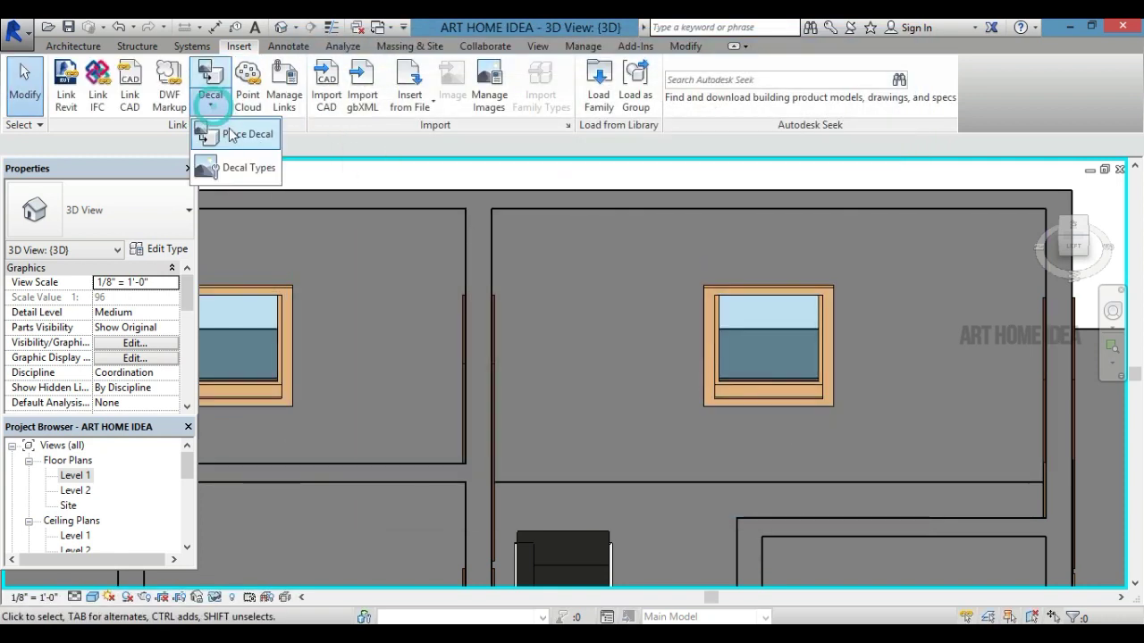
click(223, 140)
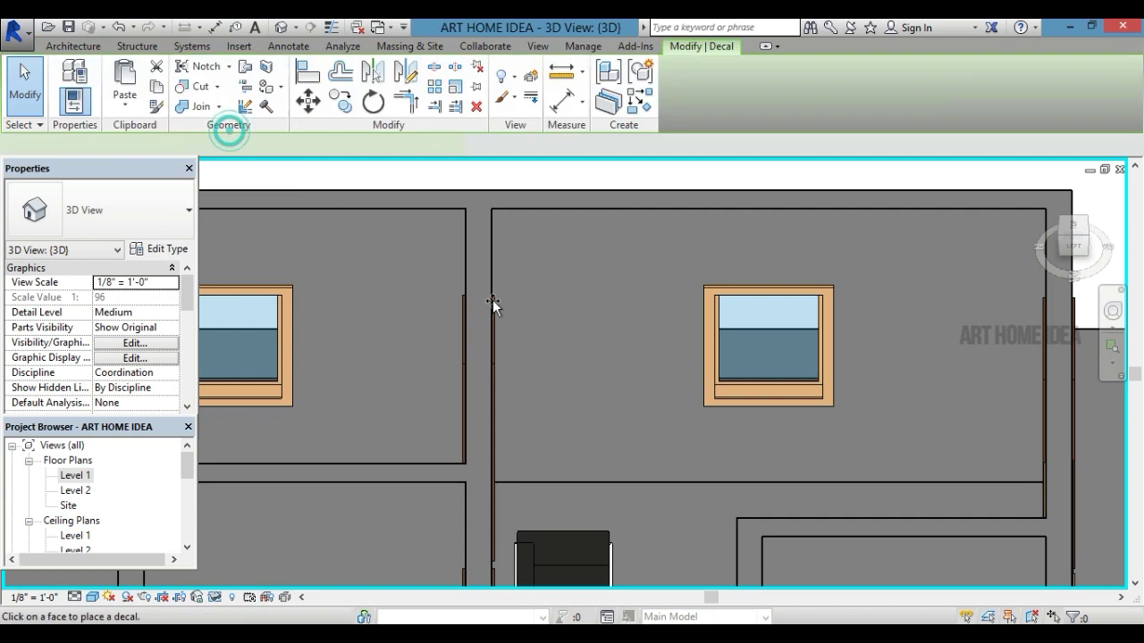
click(540, 361)
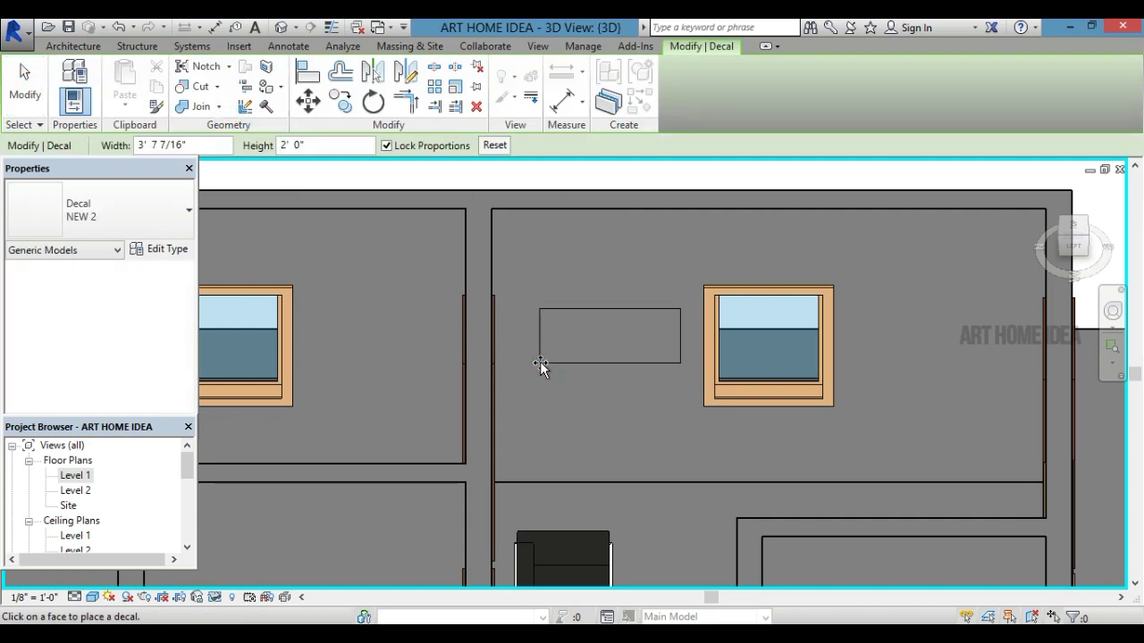
key(Escape)
key(Escape)
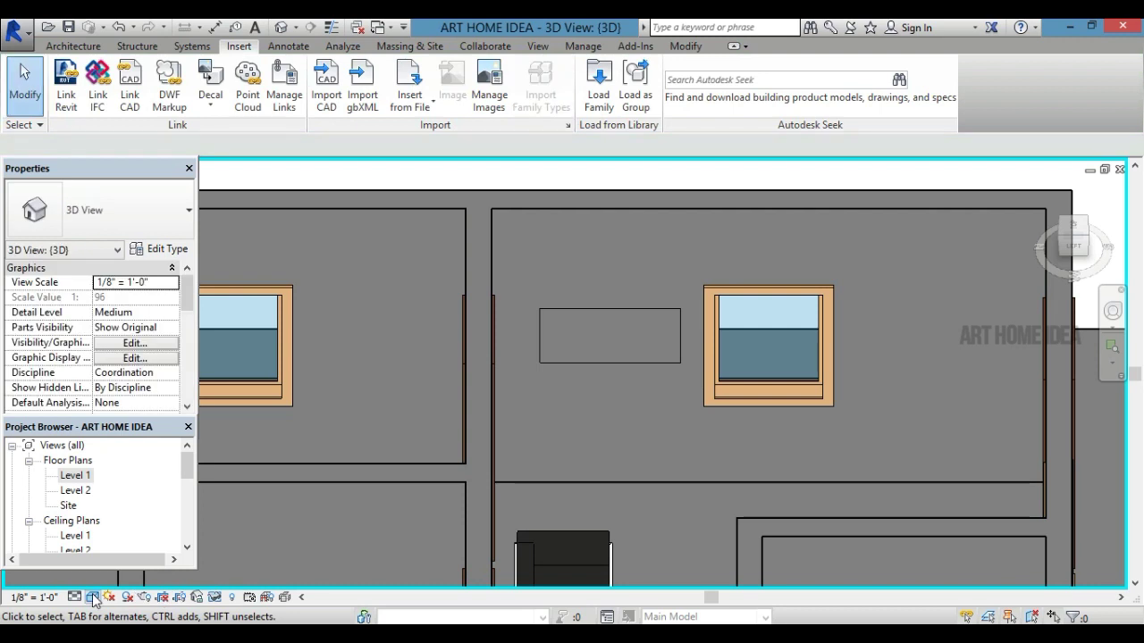
Step: Preview the decals in Realistic visual style from the top view
click(92, 597)
click(114, 566)
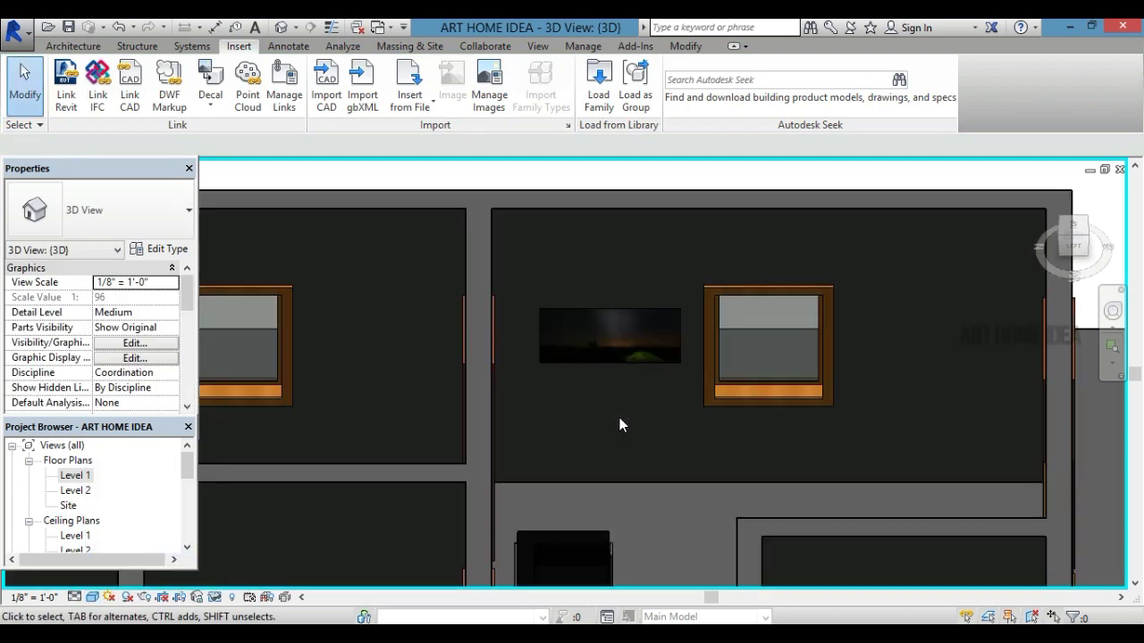
mouse_move(1073, 246)
click(1089, 237)
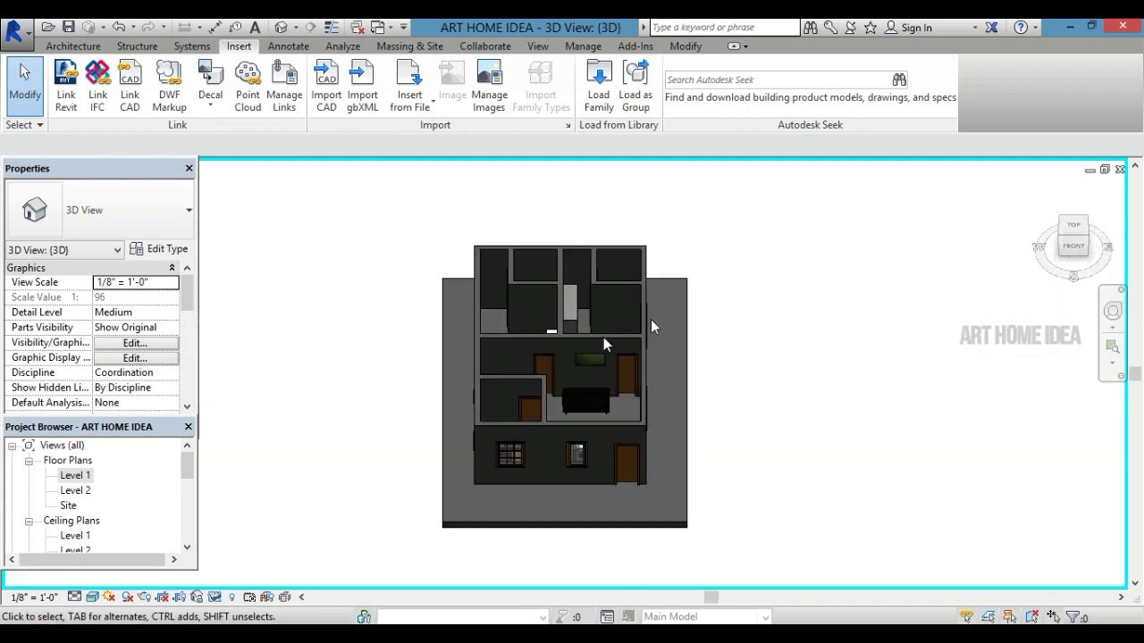
scroll(600, 362, up, 1)
scroll(594, 362, up, 2)
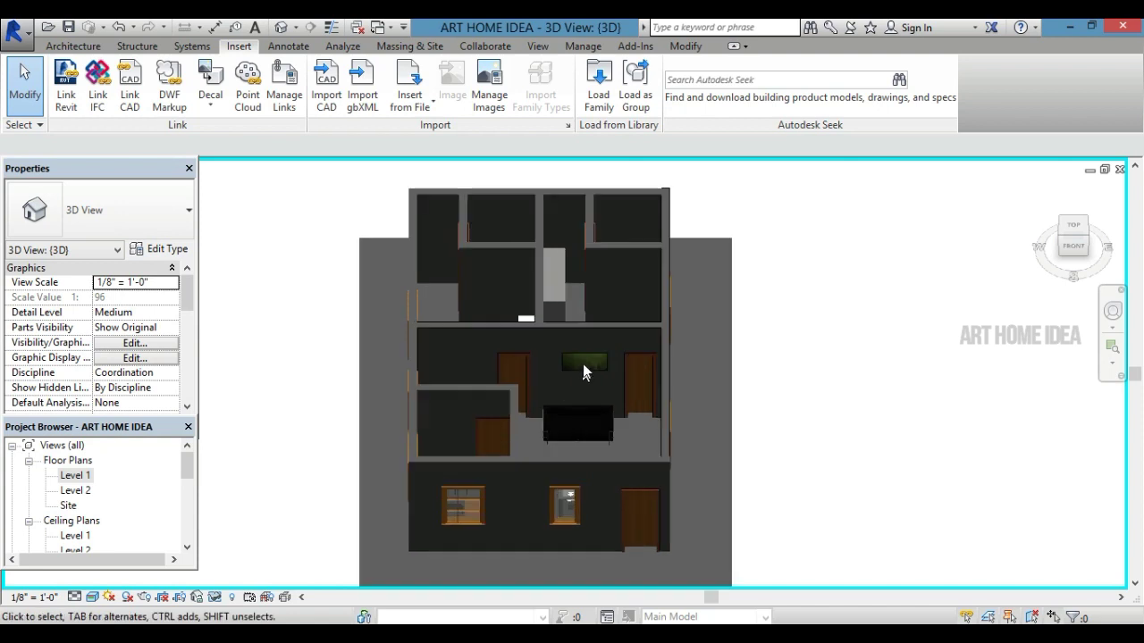
scroll(588, 362, up, 1)
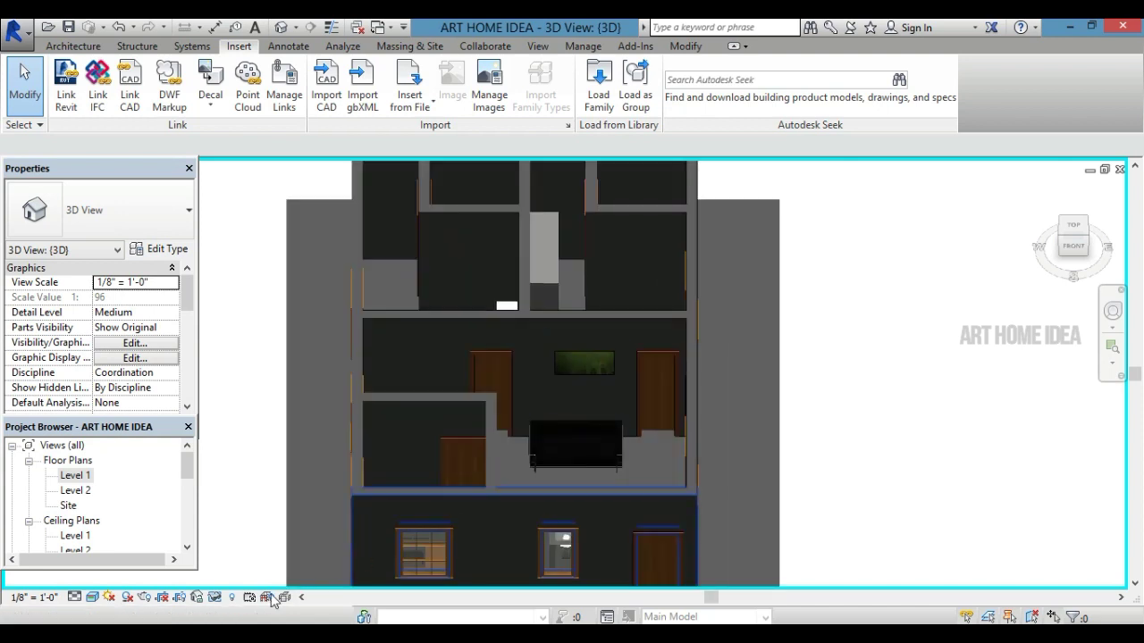
Step: Return to Consistent Colors and zoom in from the Front view on the decal beside the door
click(98, 599)
click(213, 548)
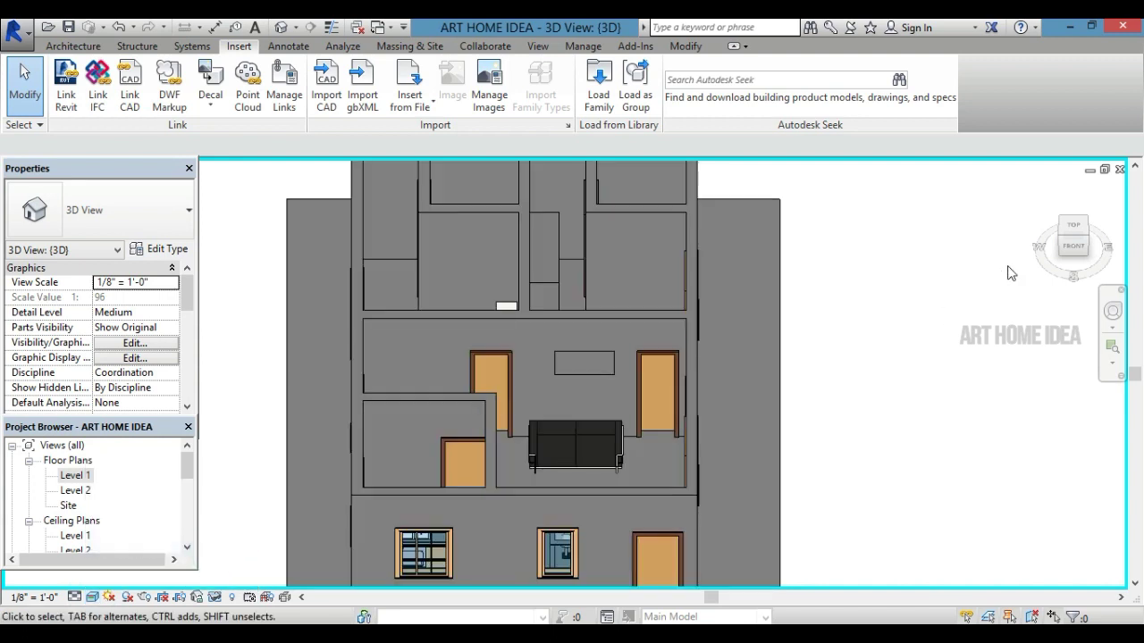
click(1075, 240)
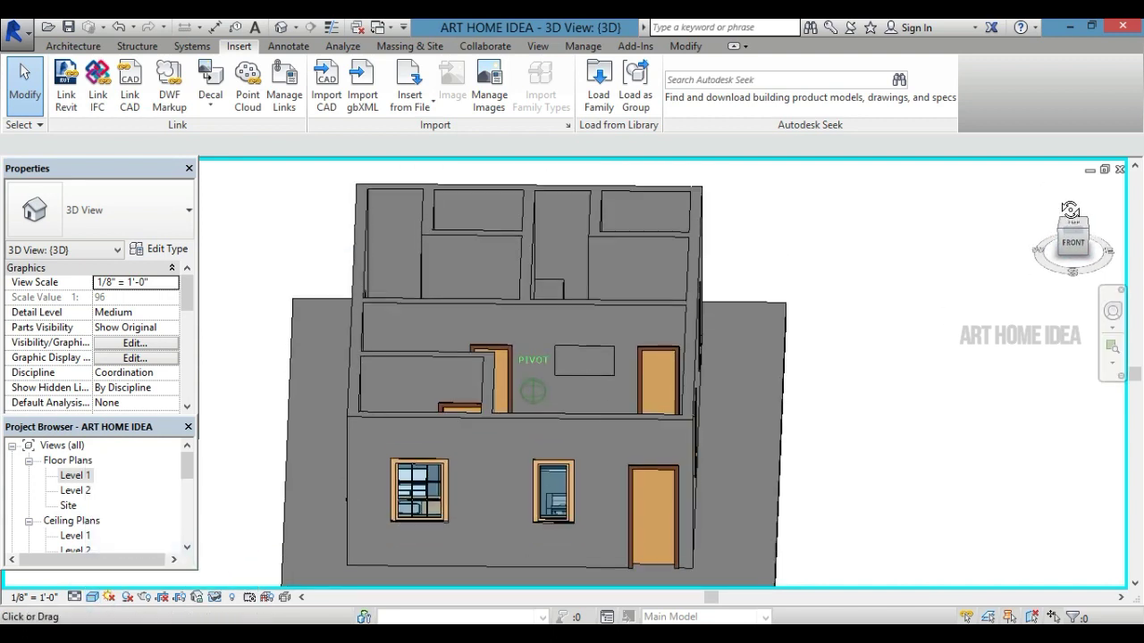
scroll(558, 373, up, 4)
scroll(557, 368, up, 3)
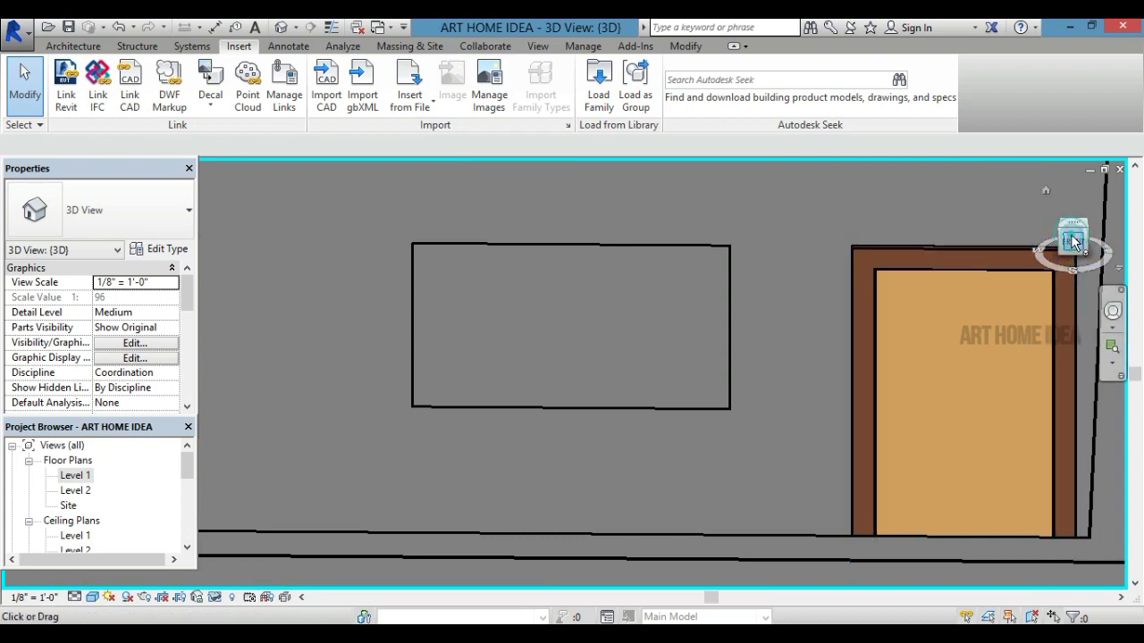
Step: Switch to Realistic visual style and orbit to face the grass decal beside the door
drag(1073, 236, 1071, 230)
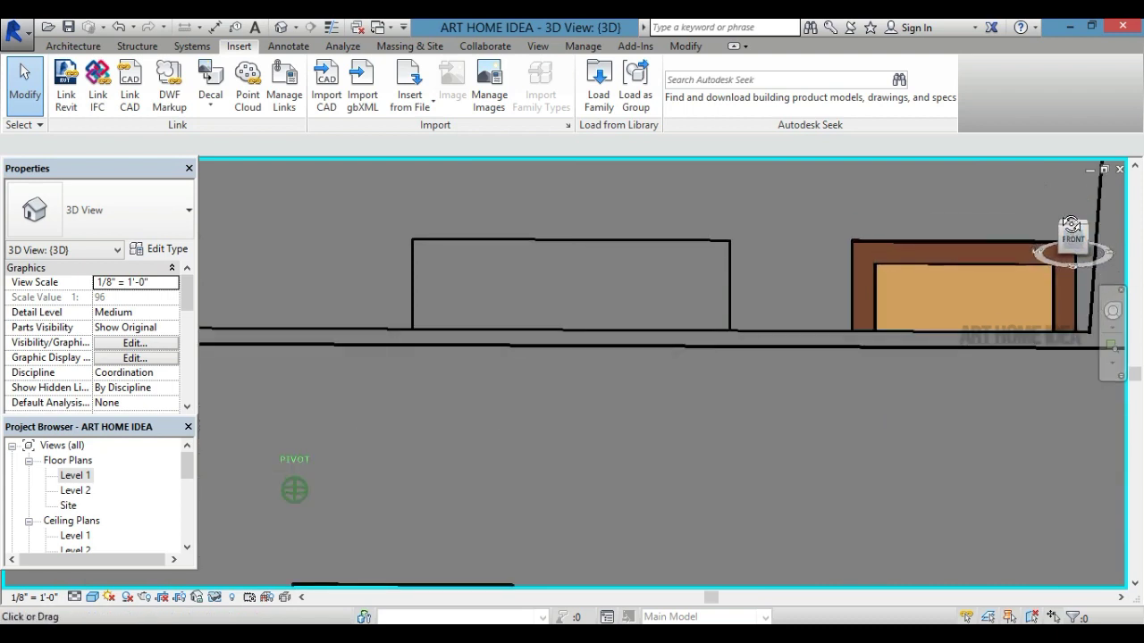
scroll(625, 314, up, 1)
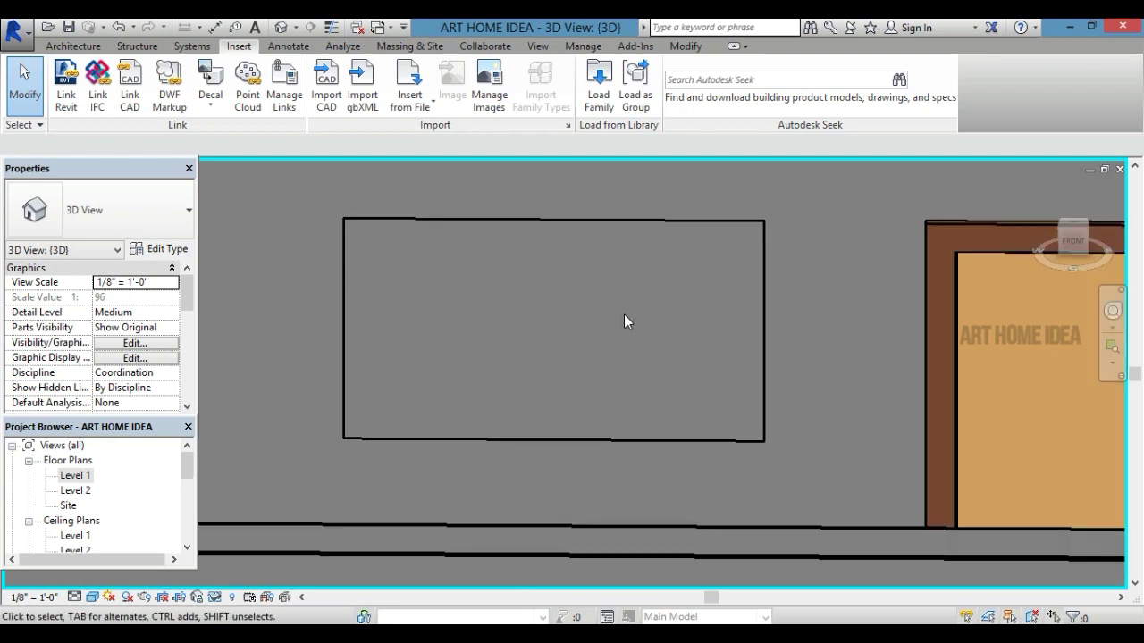
click(93, 597)
click(122, 563)
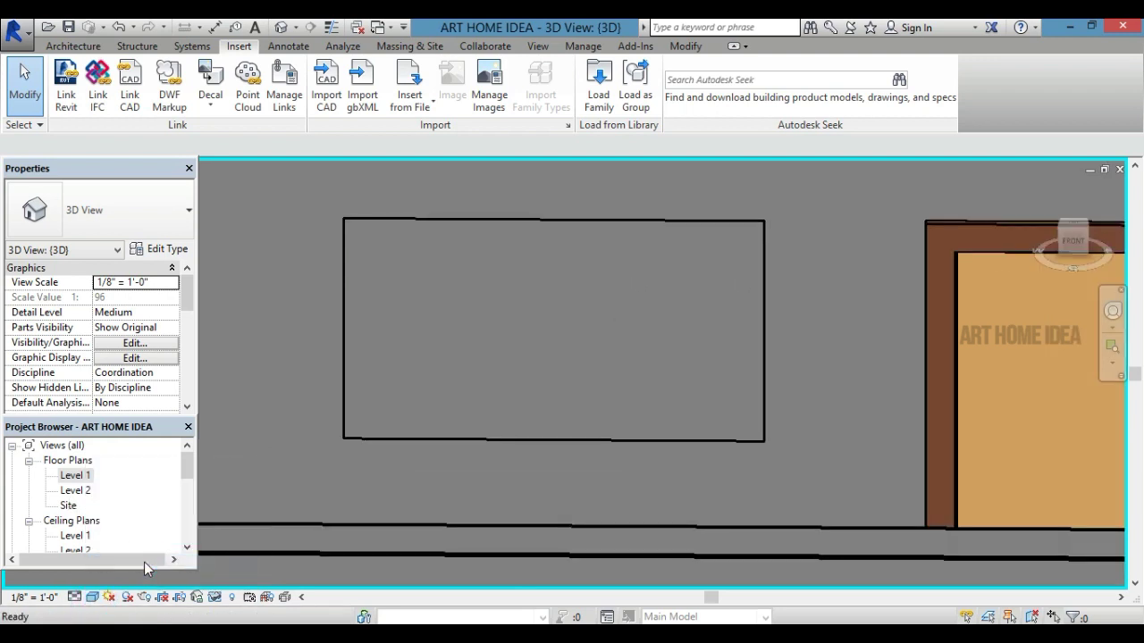
scroll(449, 367, up, 1)
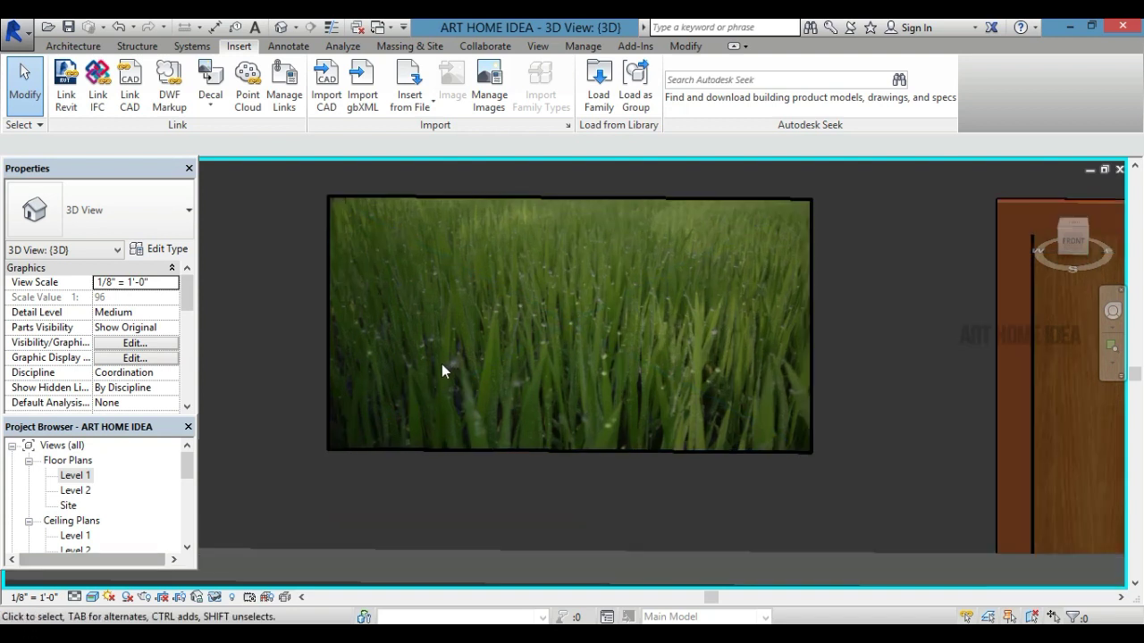
scroll(441, 364, up, 1)
scroll(441, 368, down, 2)
shift+middle_drag(441, 367, 380, 362)
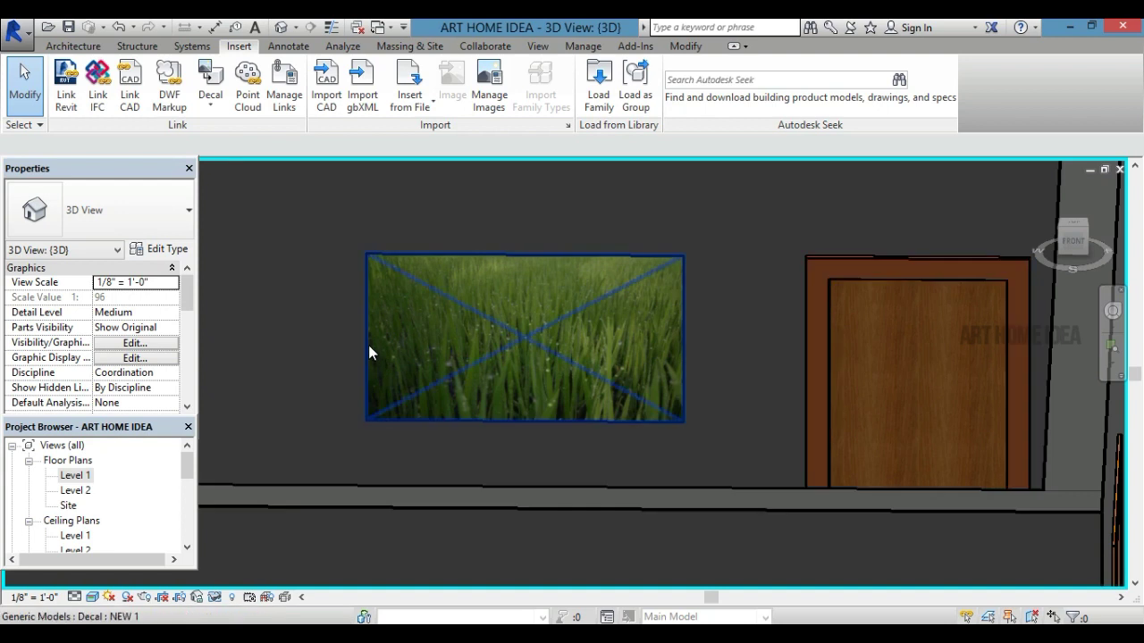
Step: Drag the grass decal's corner grips to enlarge it to about 4'10" by 2'9"
click(367, 345)
drag(365, 255, 271, 201)
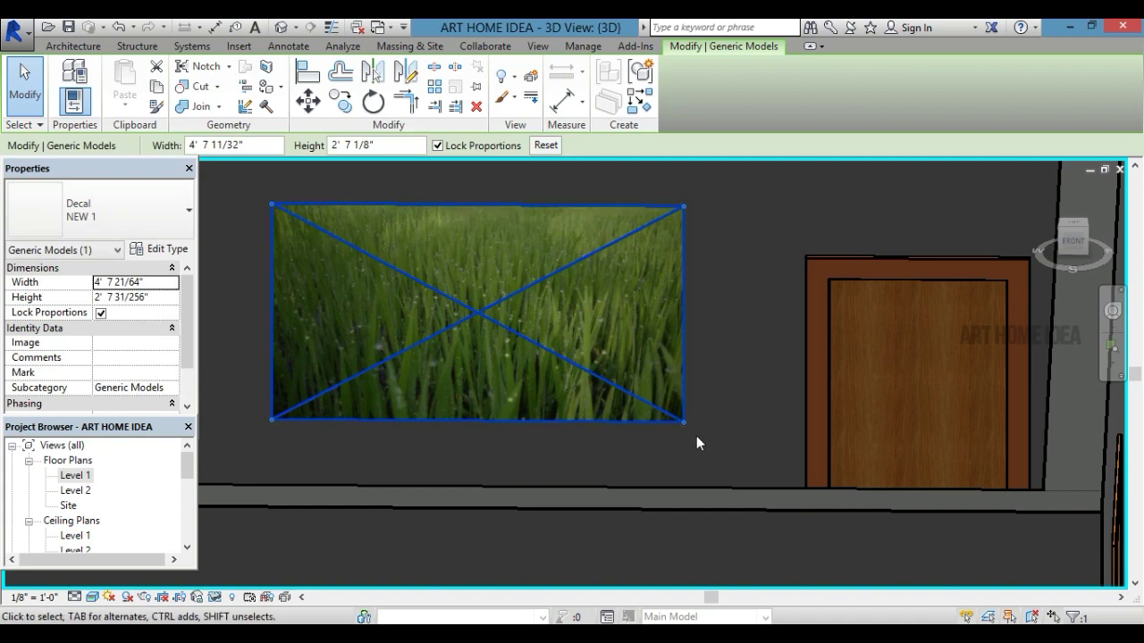
drag(684, 422, 697, 457)
key(Escape)
scroll(338, 302, down, 2)
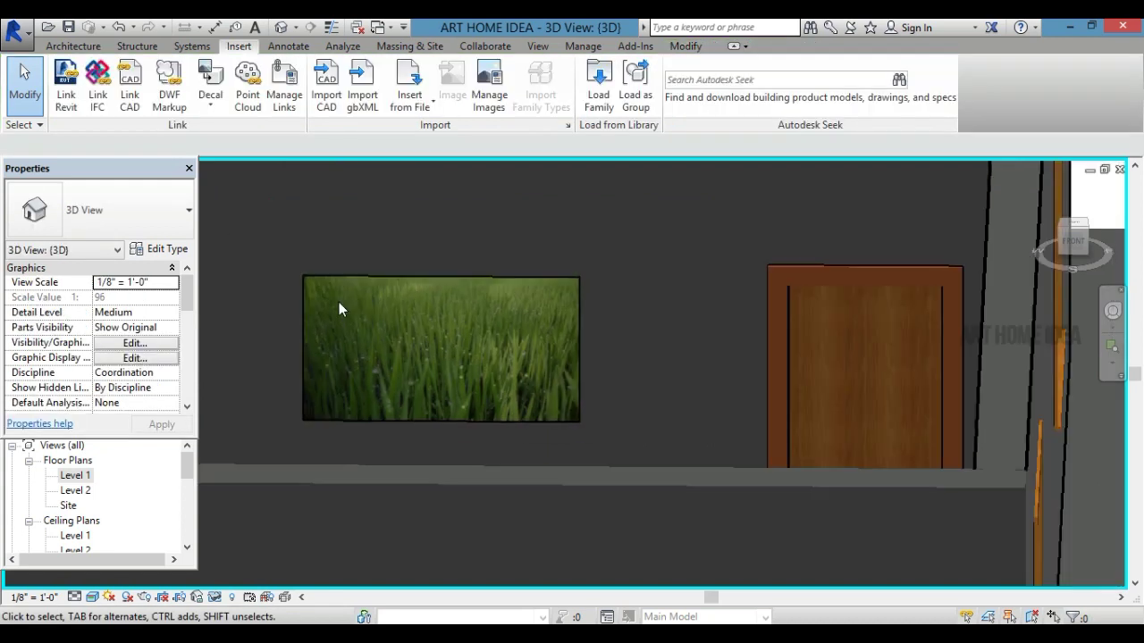
scroll(454, 384, down, 2)
scroll(432, 342, down, 1)
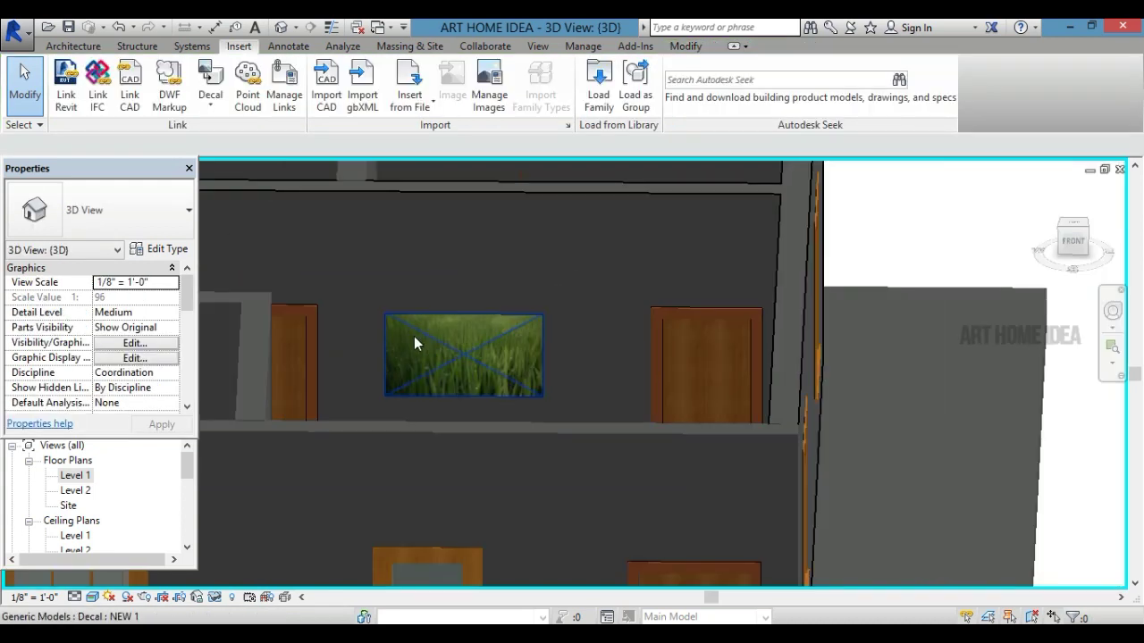
middle_drag(420, 315, 450, 344)
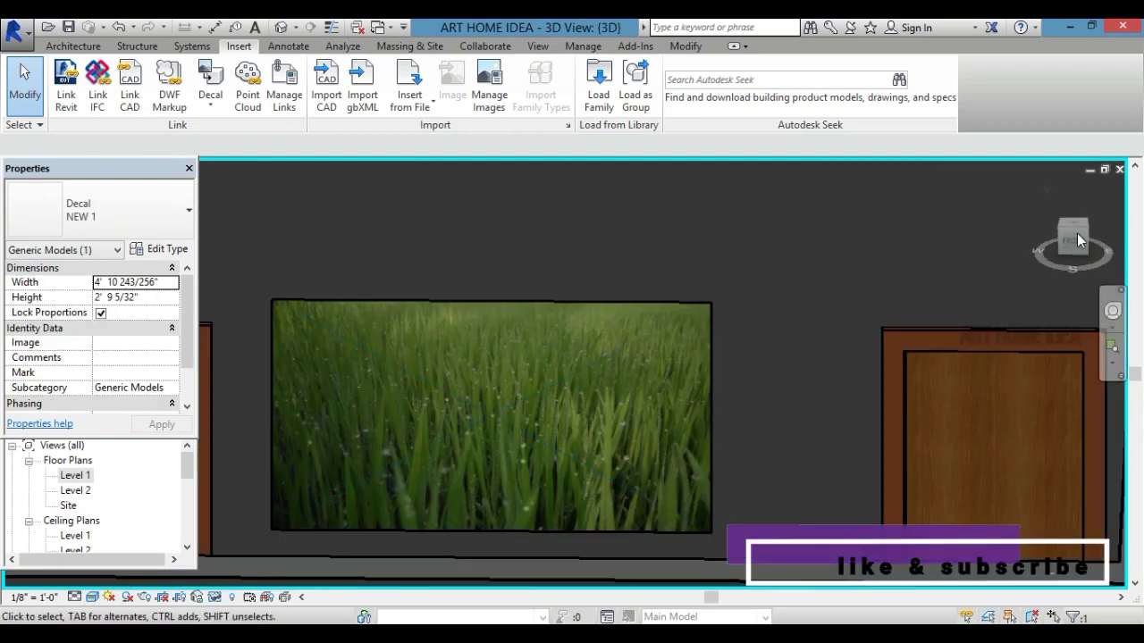
Step: Return to Consistent Colors and zoom in facing the window wall straight on
key(Escape)
click(93, 597)
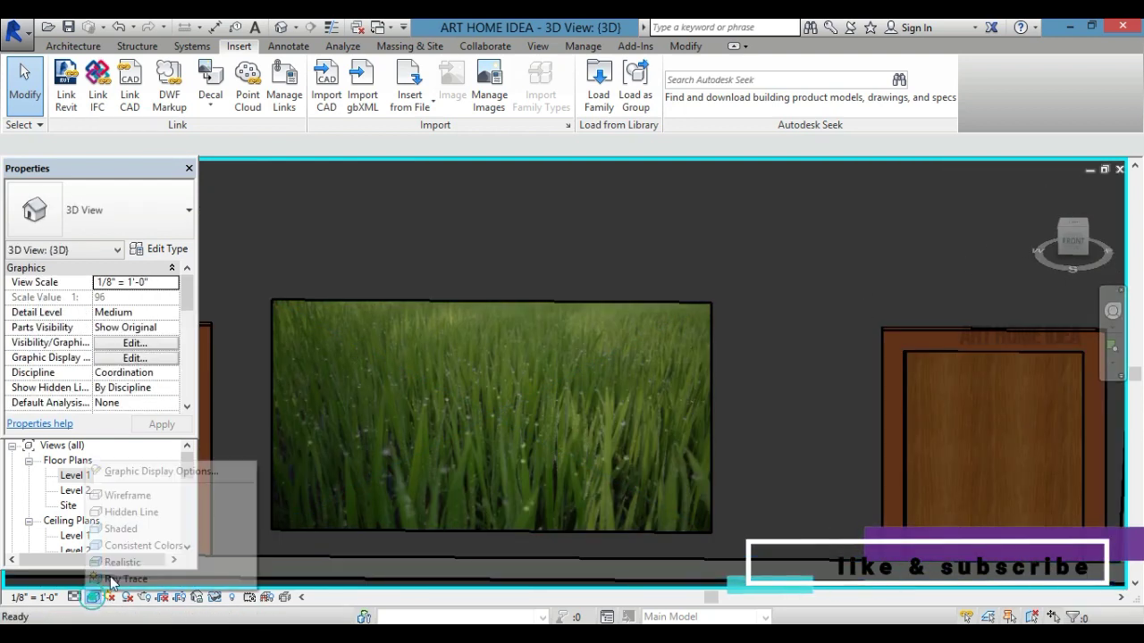
click(129, 545)
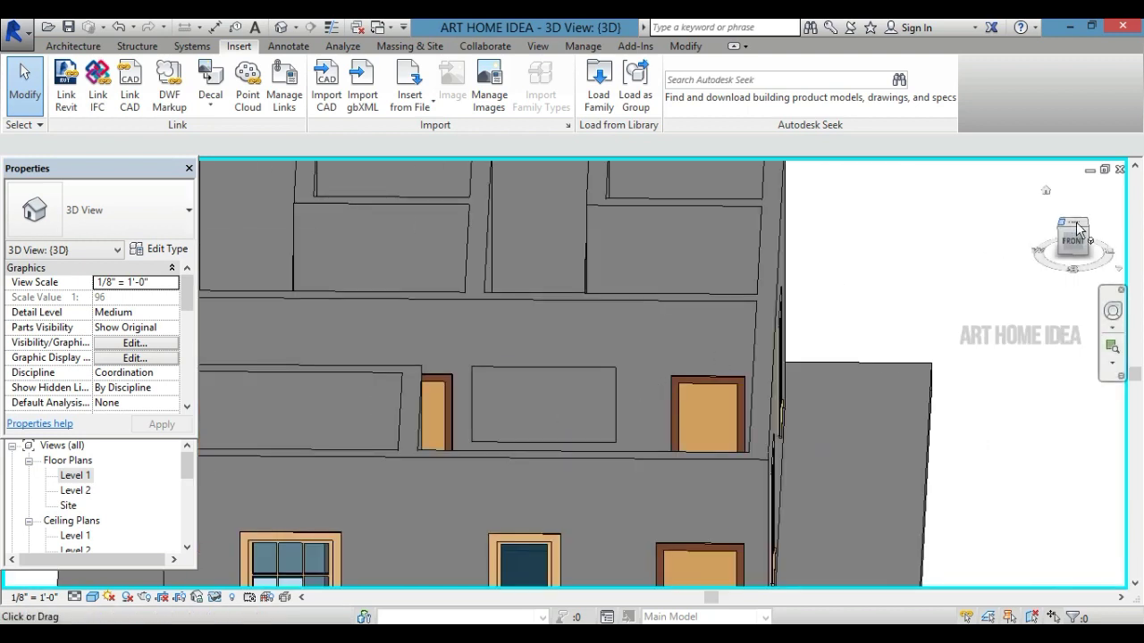
click(1064, 226)
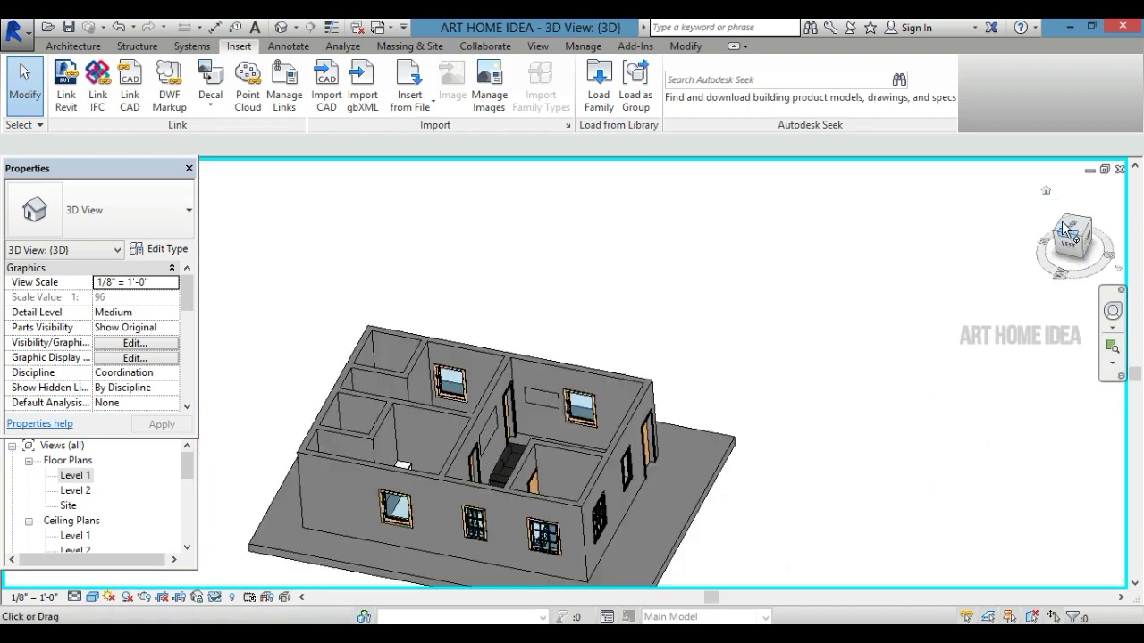
scroll(614, 313, up, 2)
scroll(589, 330, up, 5)
scroll(583, 289, up, 3)
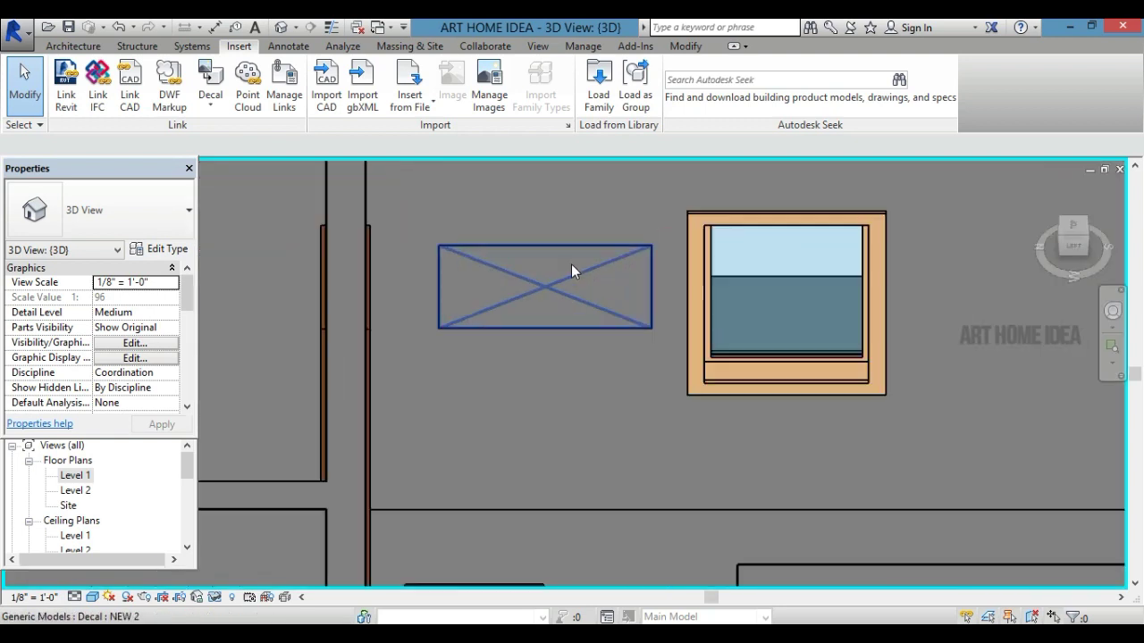
Step: Enlarge the NEW 2 night-sky decal to about 4'3" by 2'4" and view it in Realistic style
click(568, 249)
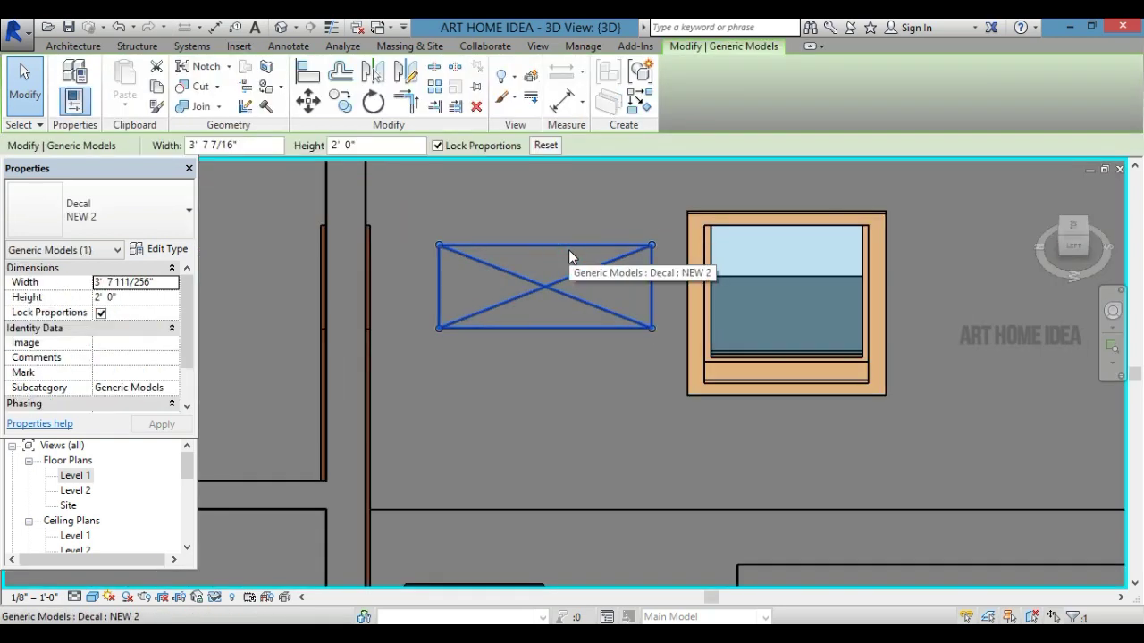
drag(439, 330, 407, 355)
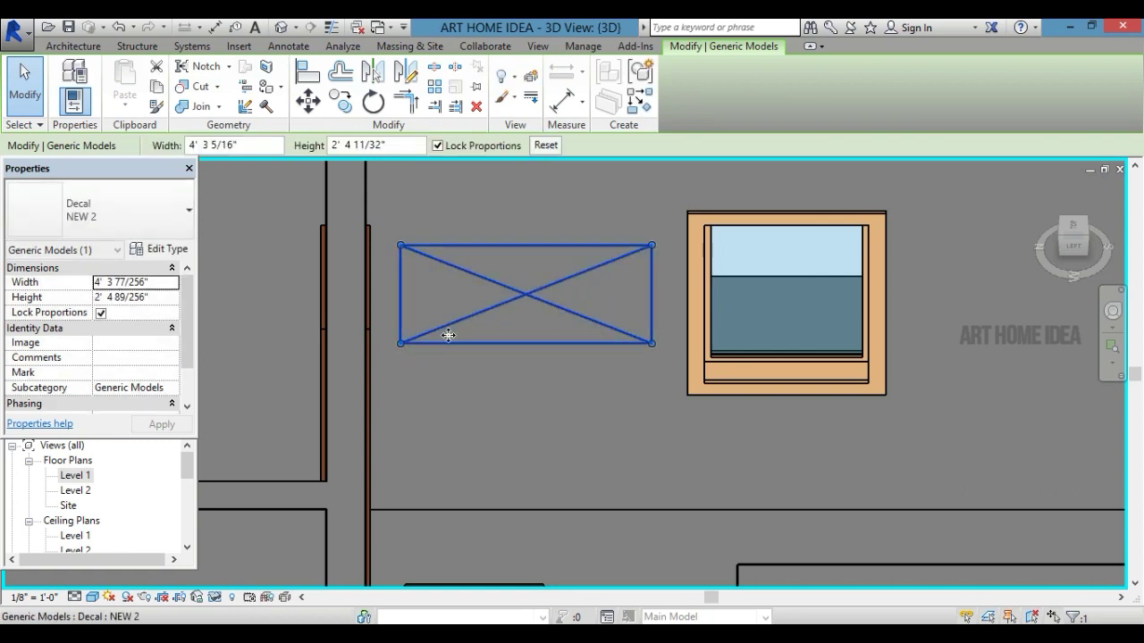
click(93, 597)
click(174, 561)
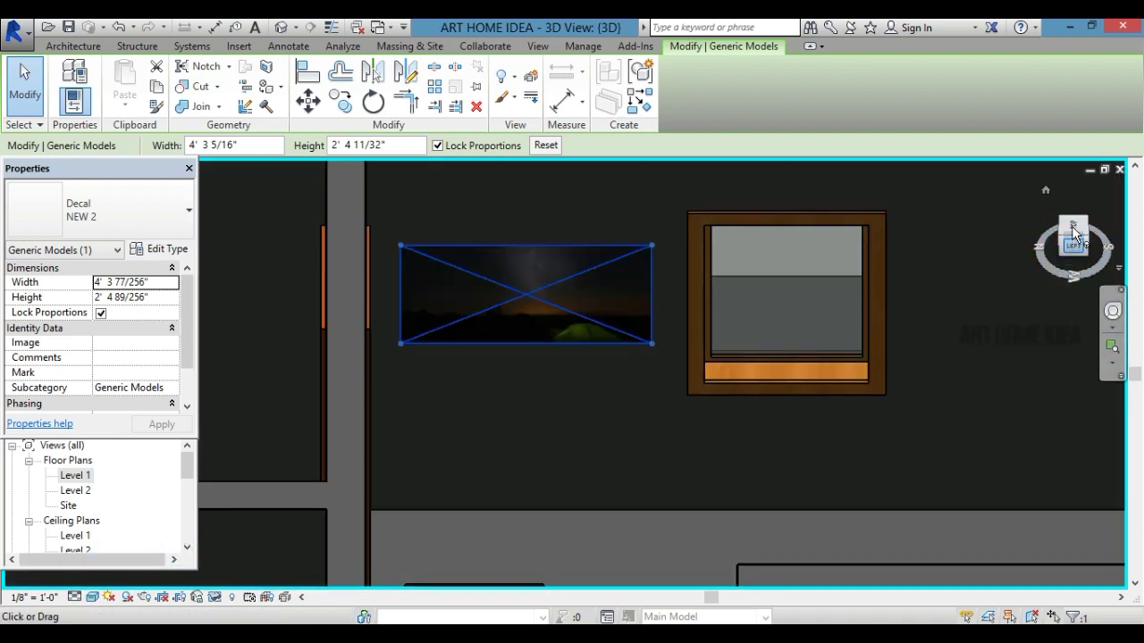
drag(1072, 223, 1063, 191)
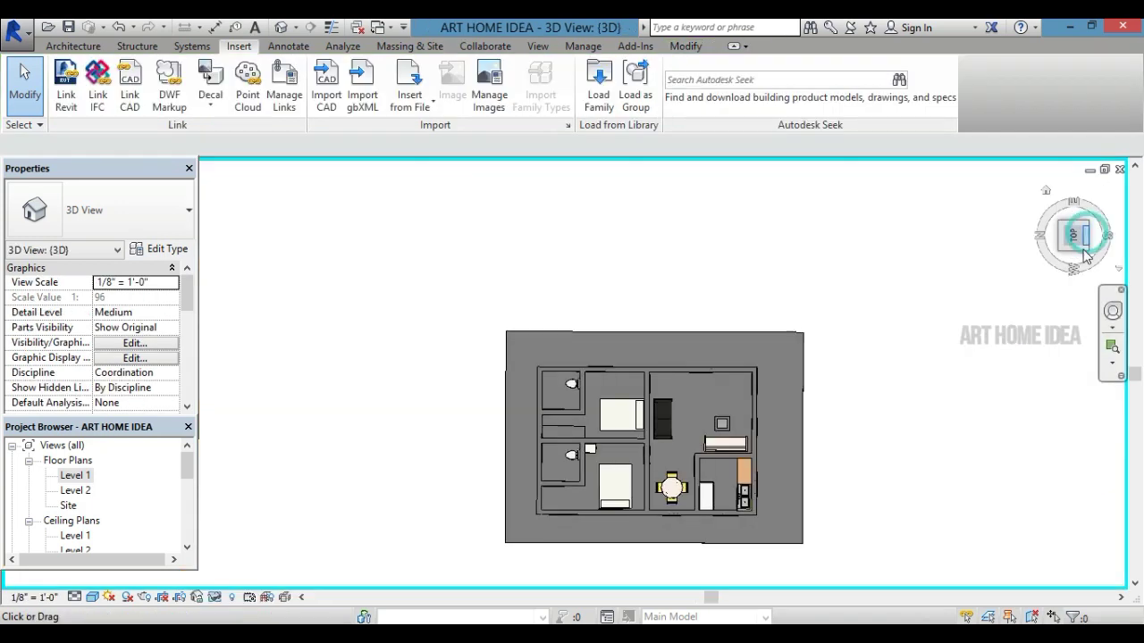
Step: Switch to an isometric view and zoom into the interior walls holding the decals
click(1085, 257)
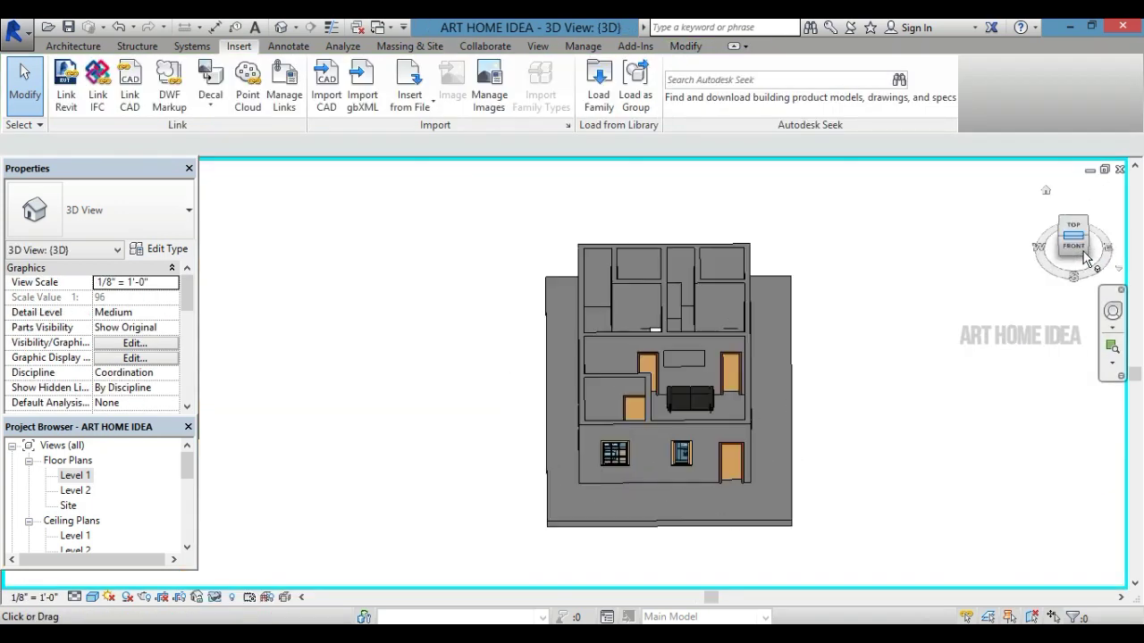
click(1085, 258)
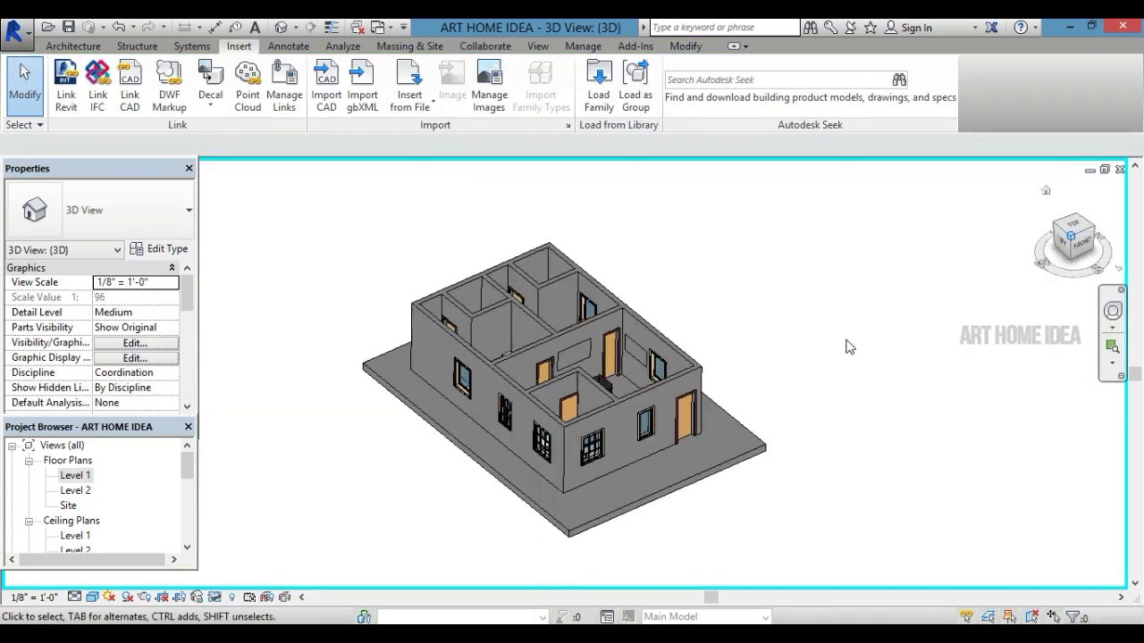
scroll(626, 349, up, 2)
scroll(662, 282, up, 2)
scroll(677, 261, up, 2)
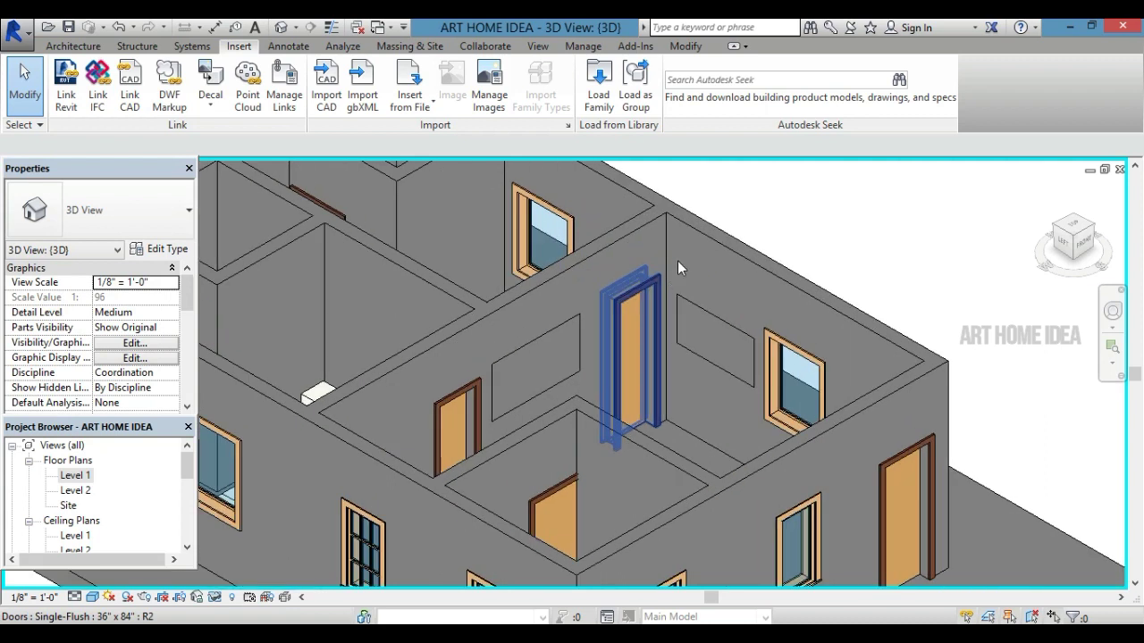
scroll(703, 224, up, 2)
scroll(619, 348, up, 2)
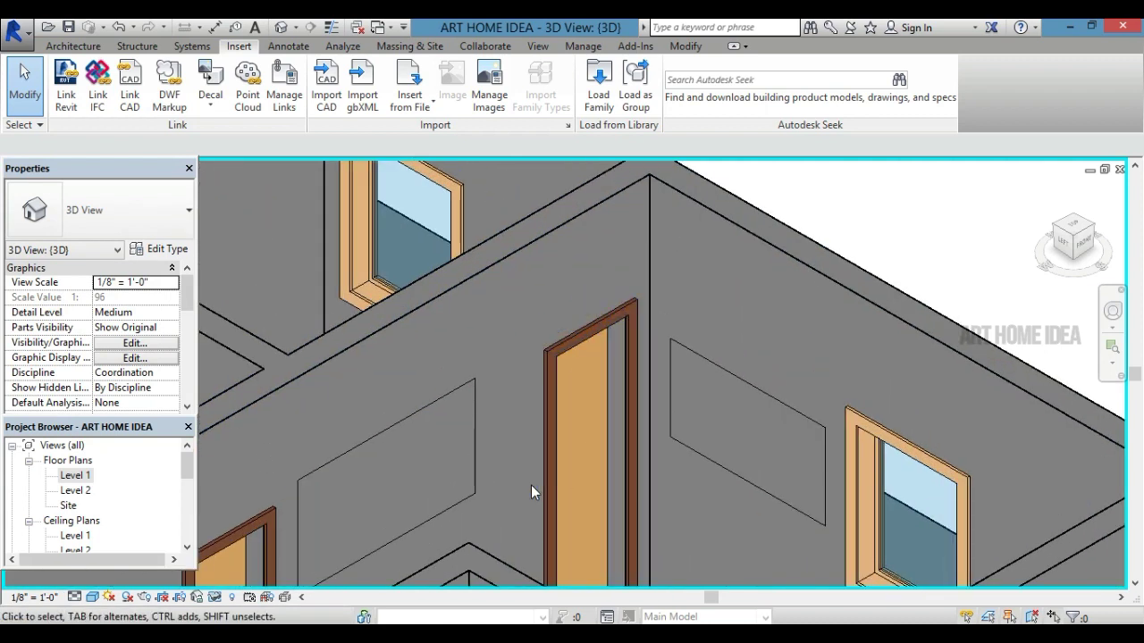
scroll(531, 487, down, 2)
scroll(489, 579, up, 2)
scroll(515, 533, down, 1)
scroll(523, 508, up, 1)
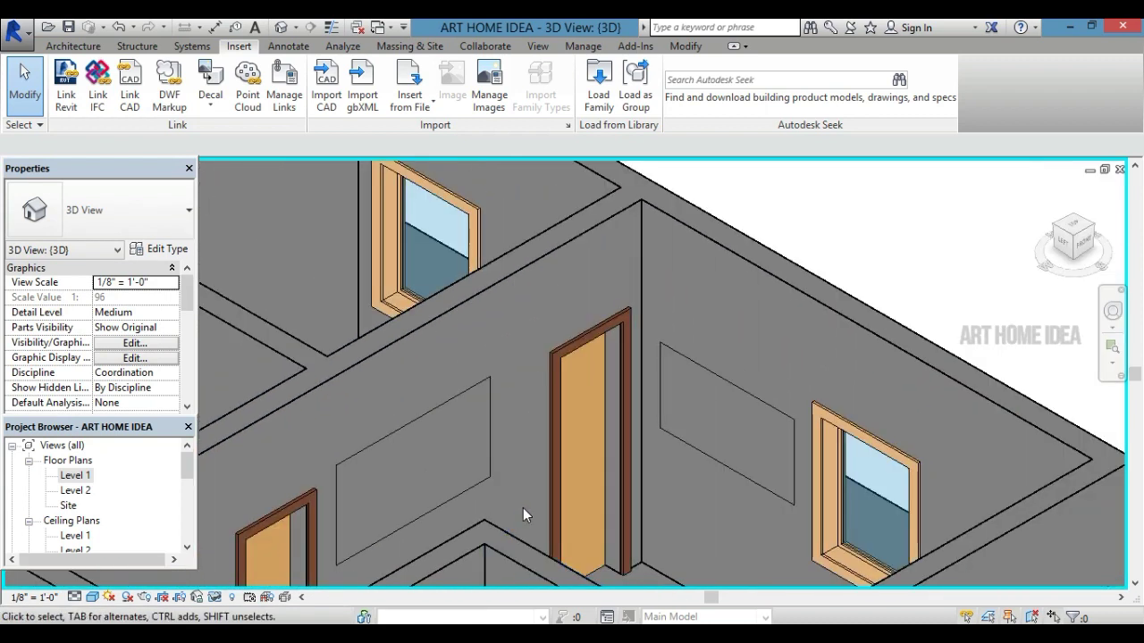
scroll(503, 549, down, 2)
scroll(502, 549, up, 1)
scroll(502, 549, up, 2)
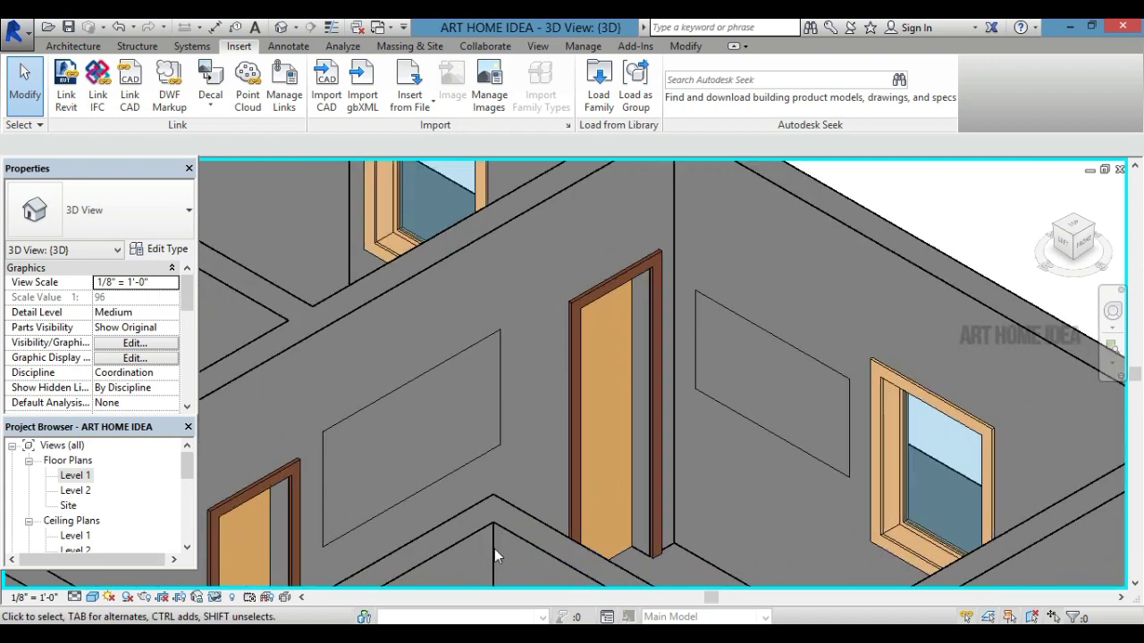
Step: Render the interior in Realistic style with the grass and night-sky decals visible
click(92, 597)
click(135, 563)
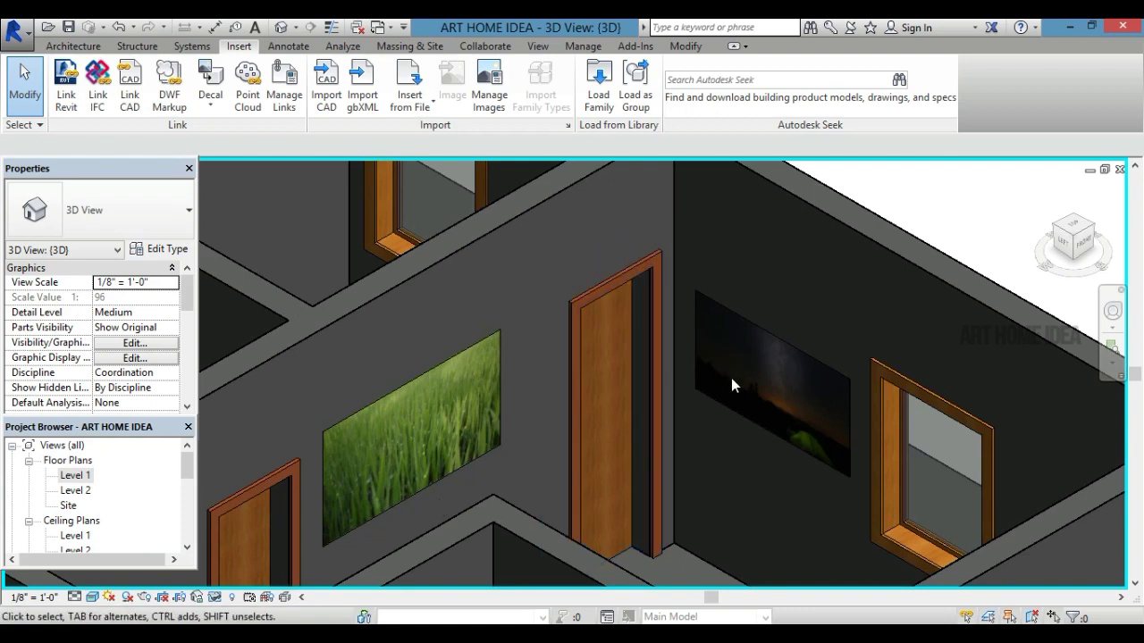
scroll(742, 411, down, 1)
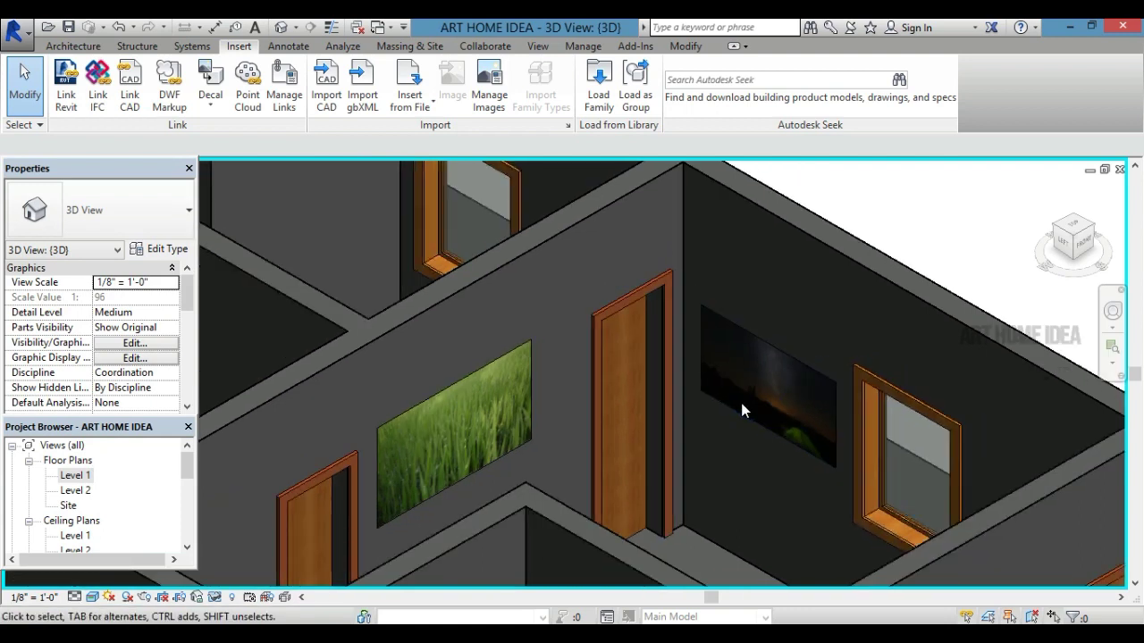